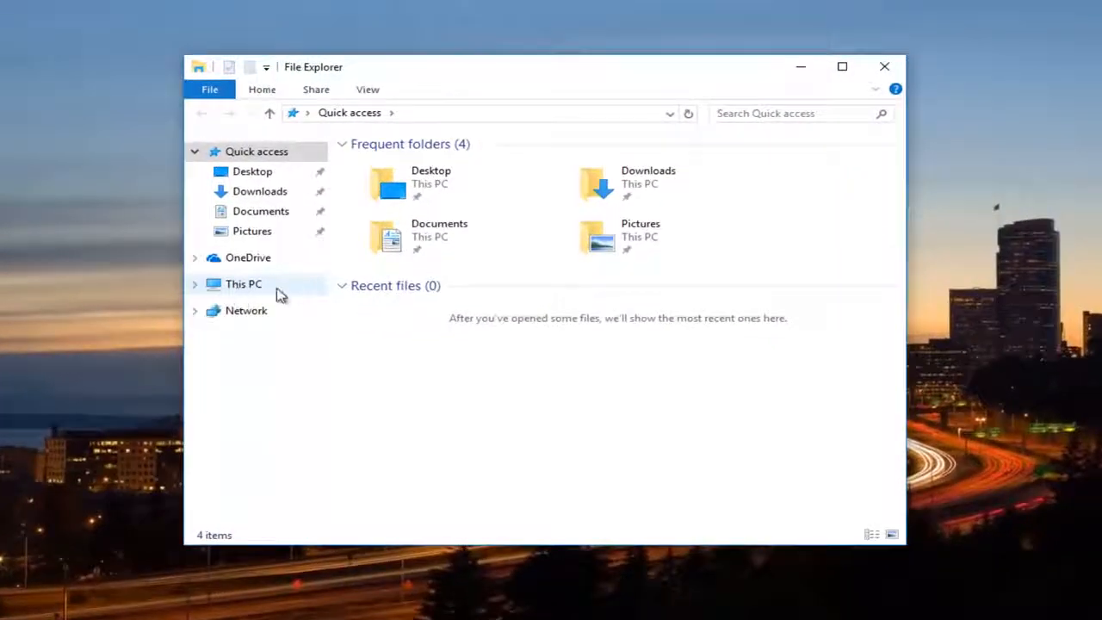
Open the Users folder on Local Disk (C:)
left_click(245, 289)
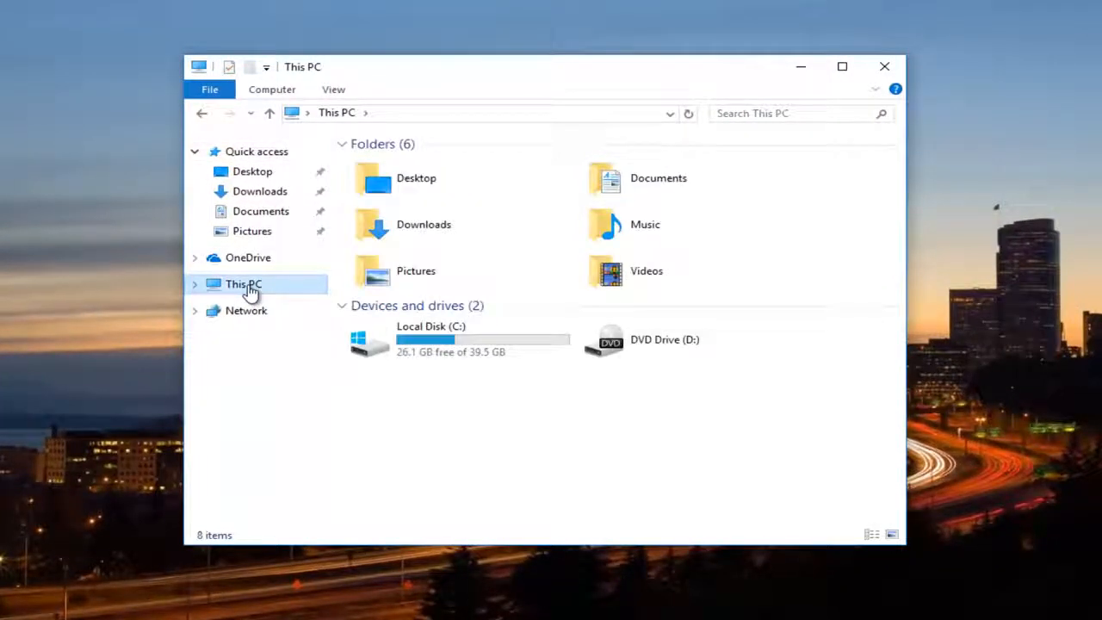
double_click(435, 342)
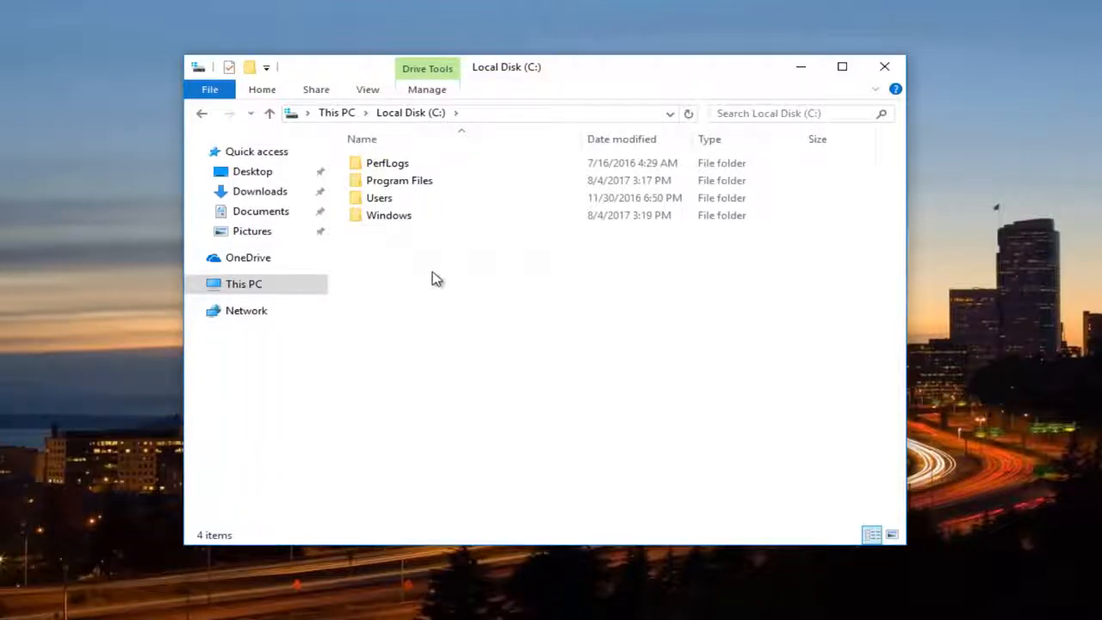
double_click(379, 203)
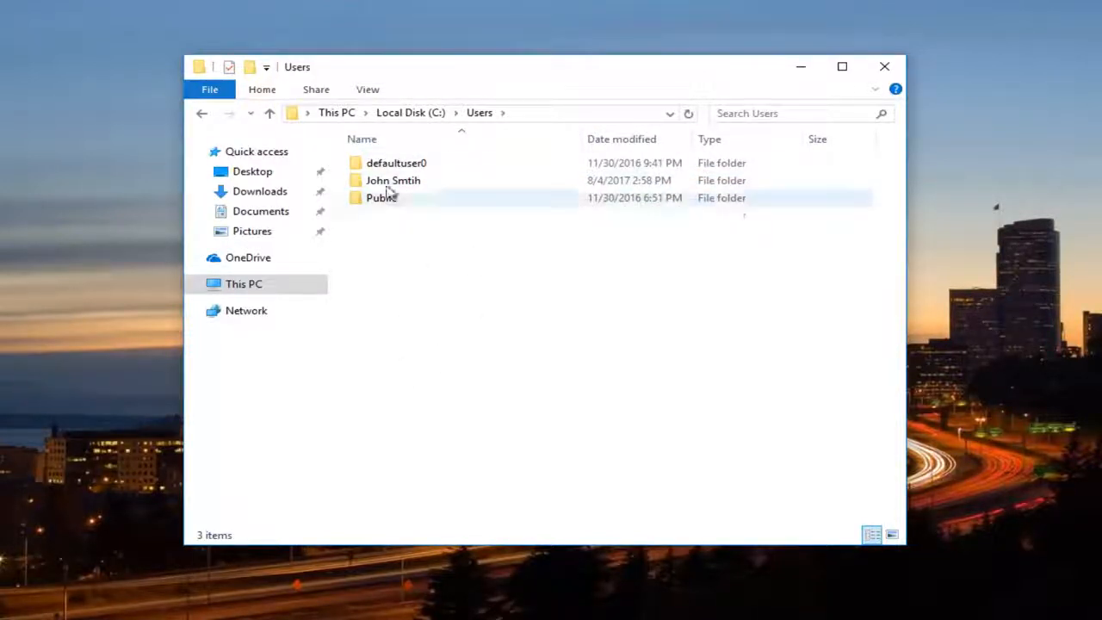
Open the advanced security settings of the personal user profile folder inside Users
mouse_move(391, 185)
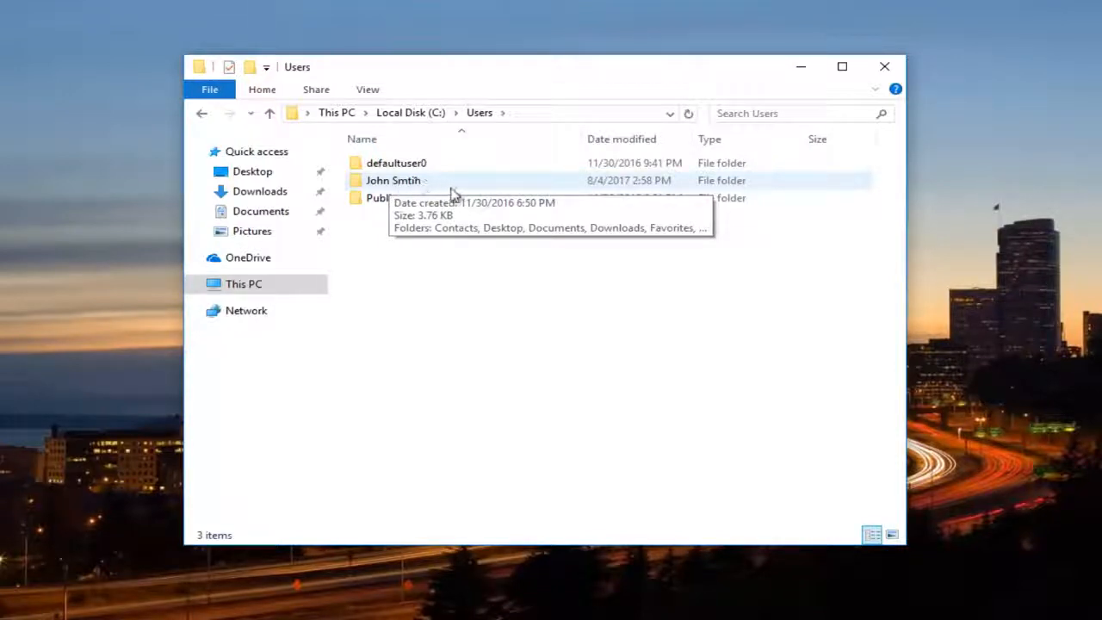
right_click(392, 185)
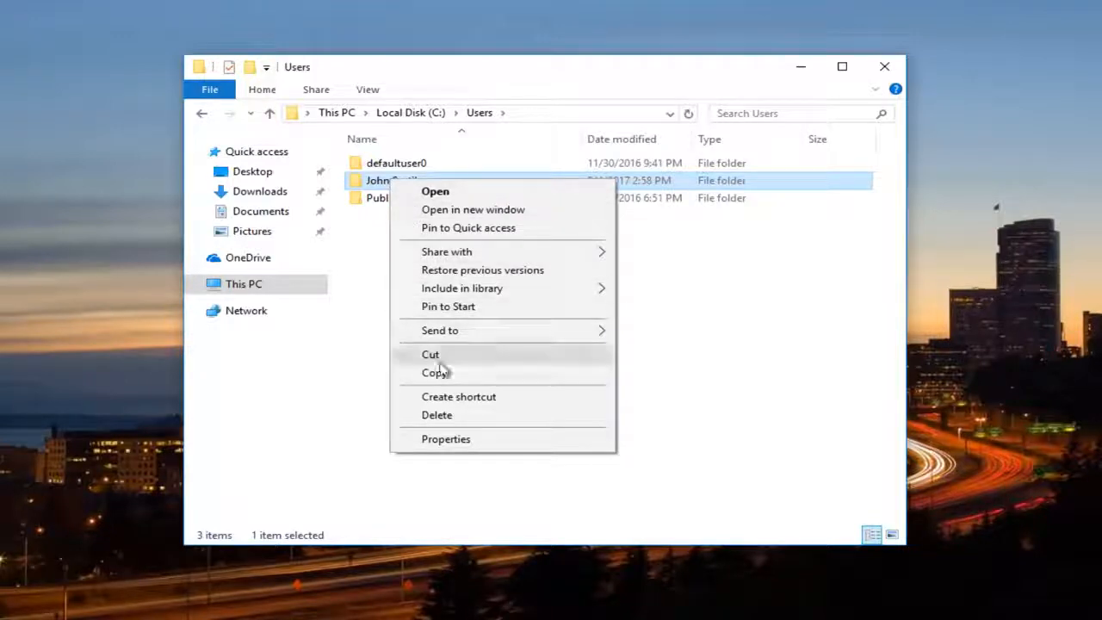
left_click(446, 440)
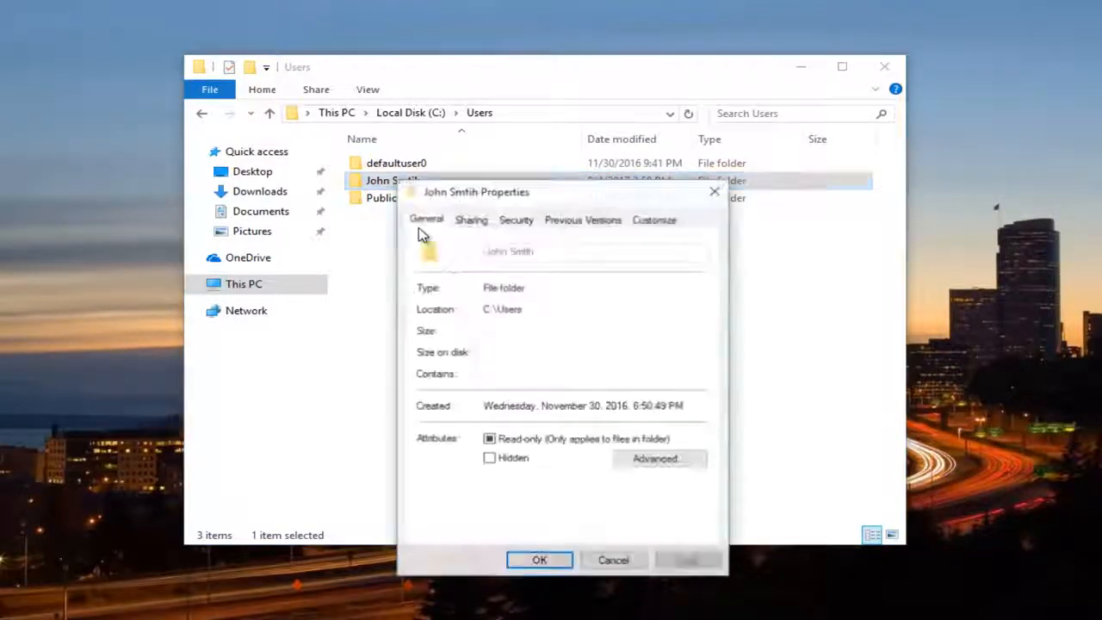
left_click_drag(485, 189, 464, 105)
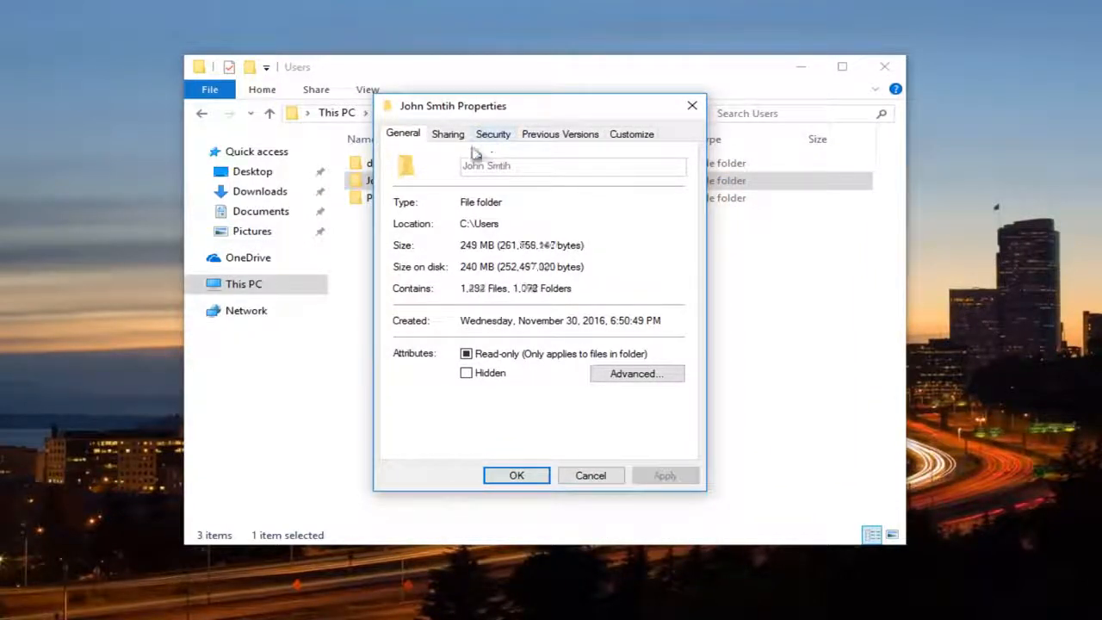
left_click(492, 137)
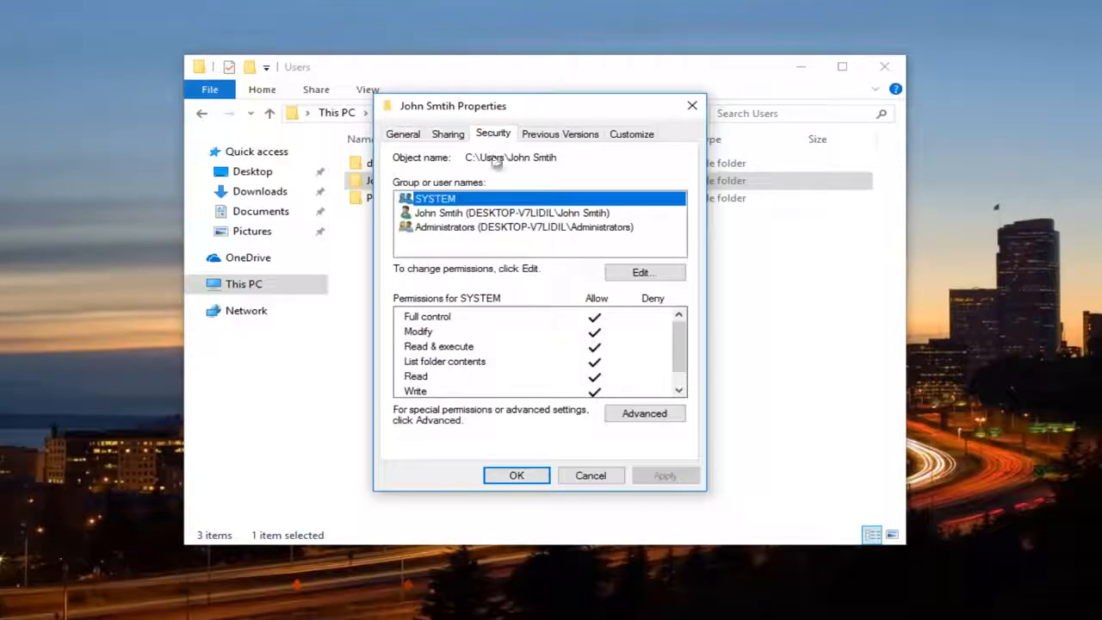
left_click(646, 413)
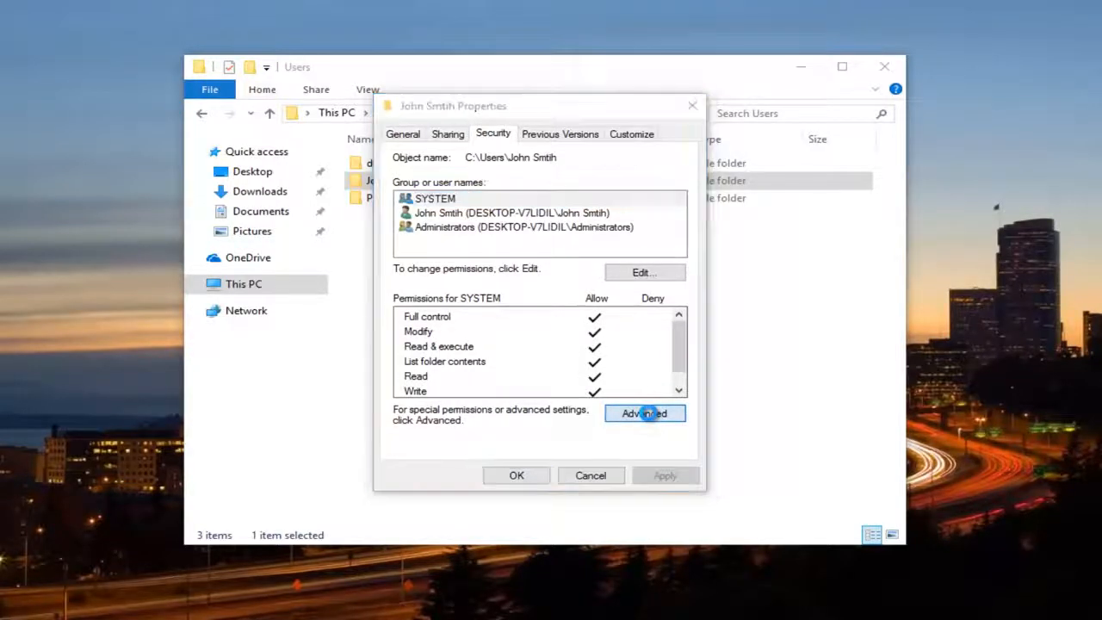
left_click_drag(545, 134, 544, 97)
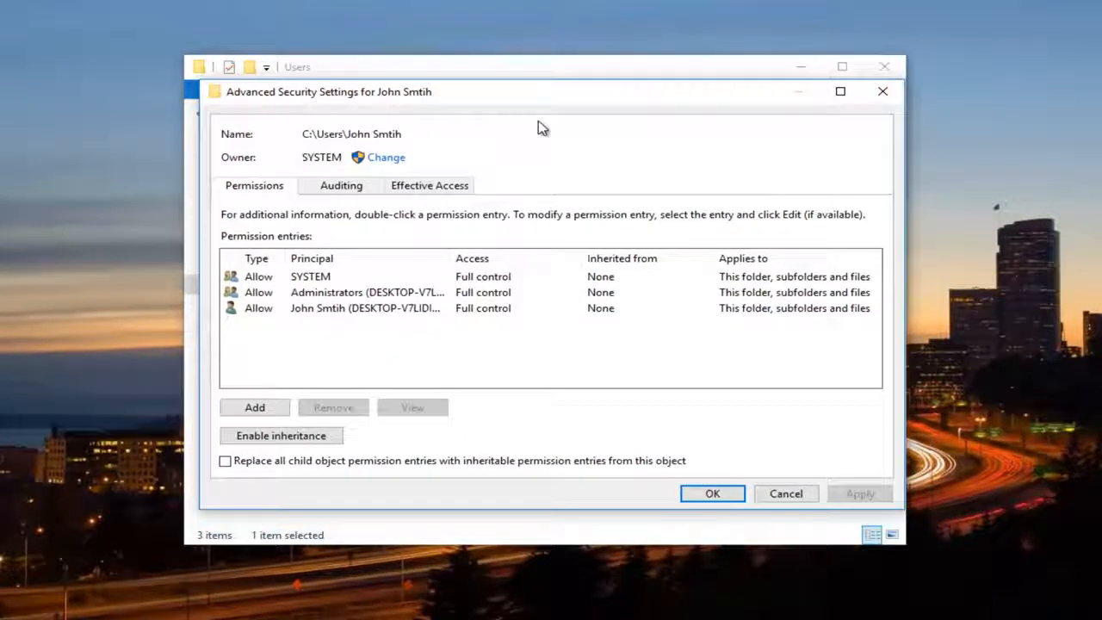
Start changing the folder's owner, list all available users and groups, and widen the Name column of the results
left_click(389, 164)
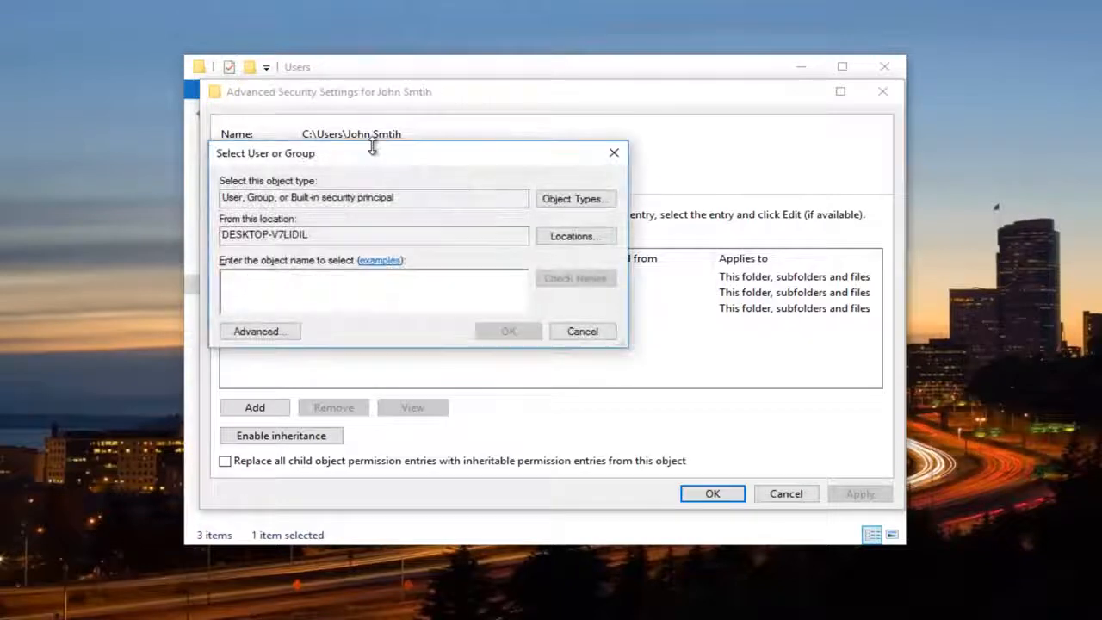
left_click_drag(378, 152, 506, 177)
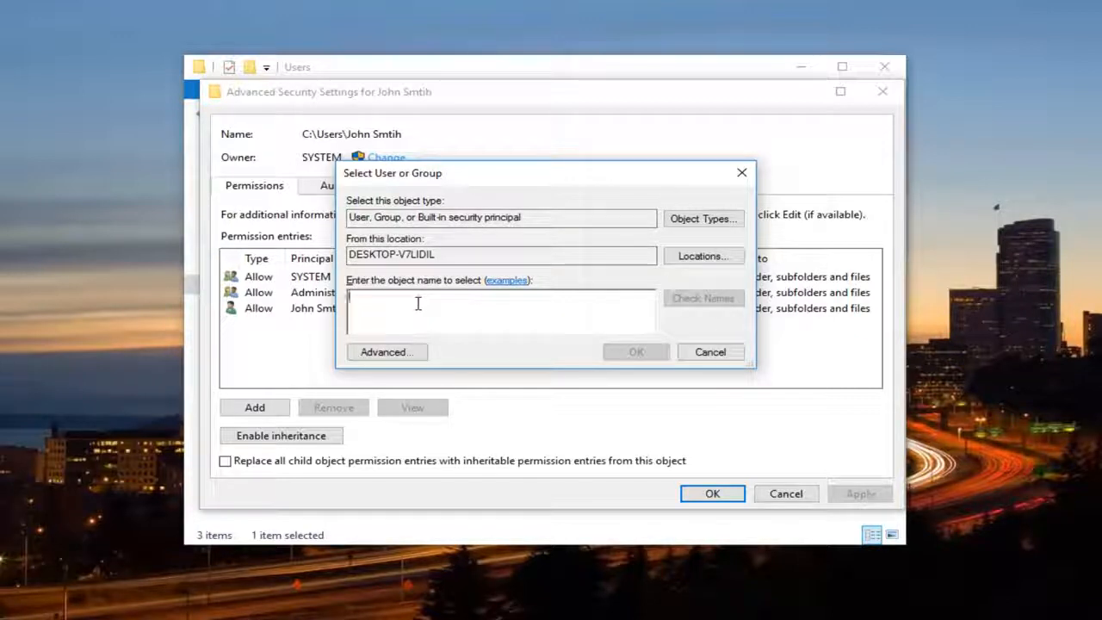
left_click(383, 360)
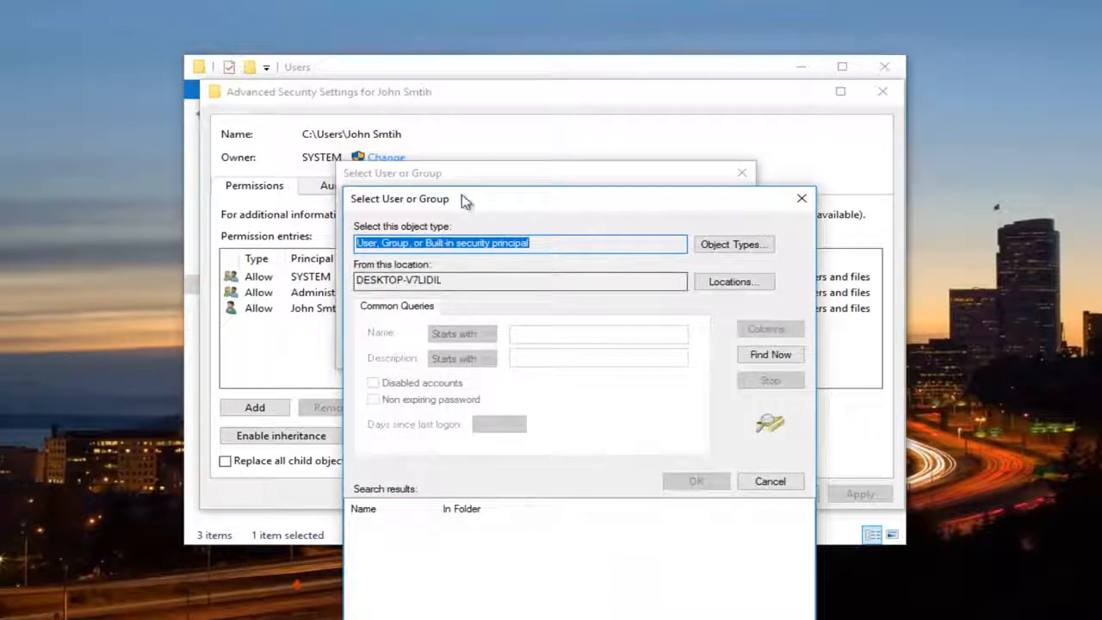
left_click_drag(460, 202, 433, 101)
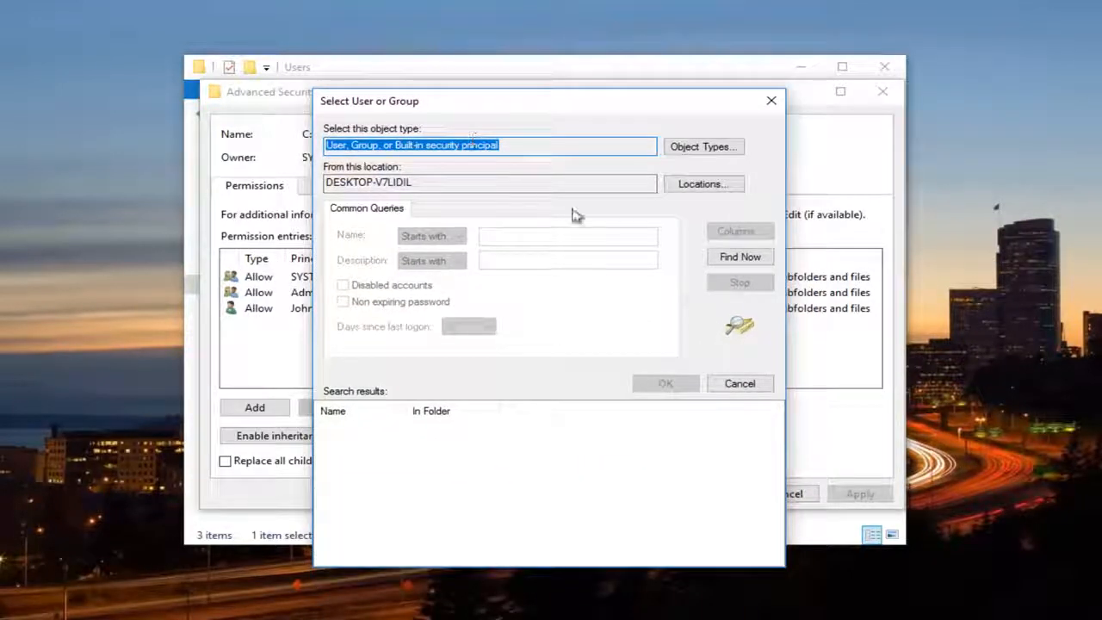
left_click(732, 263)
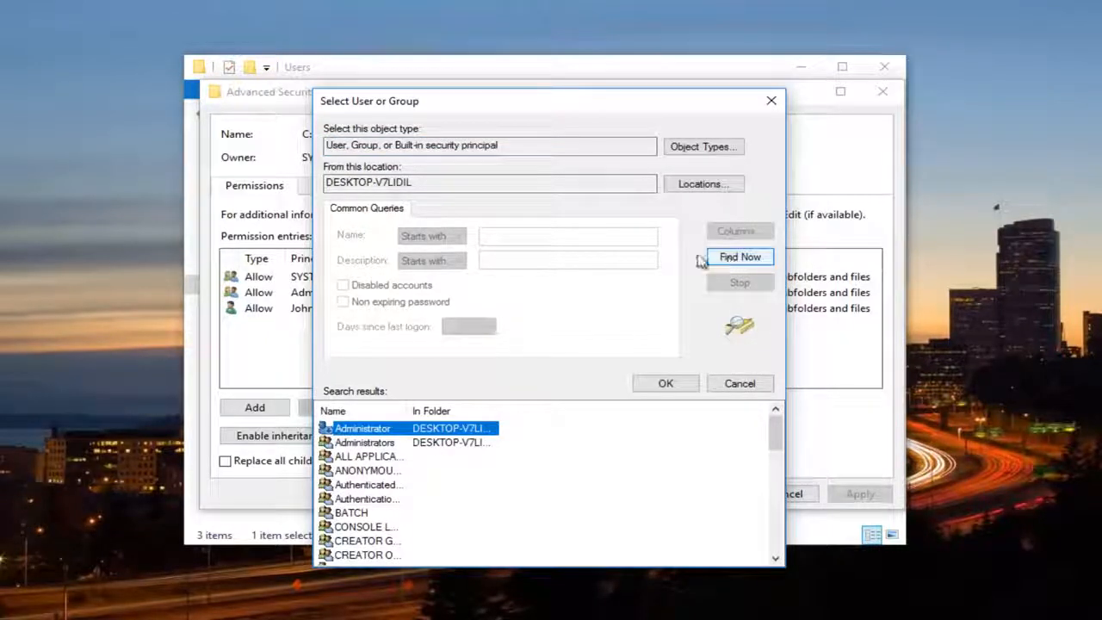
left_click_drag(407, 411, 495, 410)
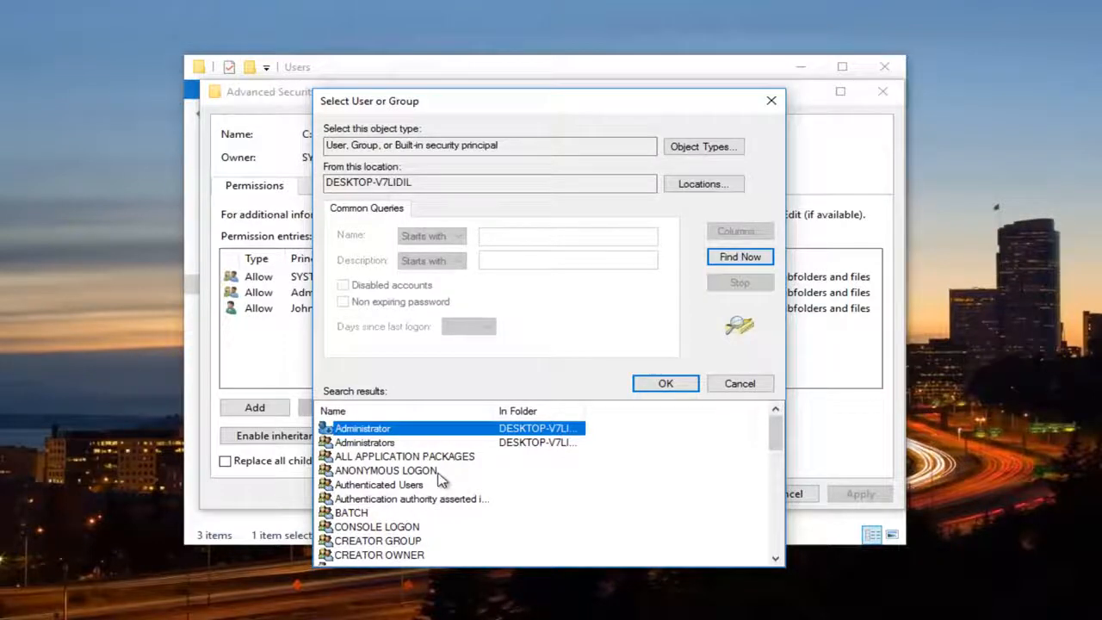
Choose the personal user account from the search results as the folder's new owner
scroll(439, 482, "down", 2)
scroll(439, 478, "down", 1)
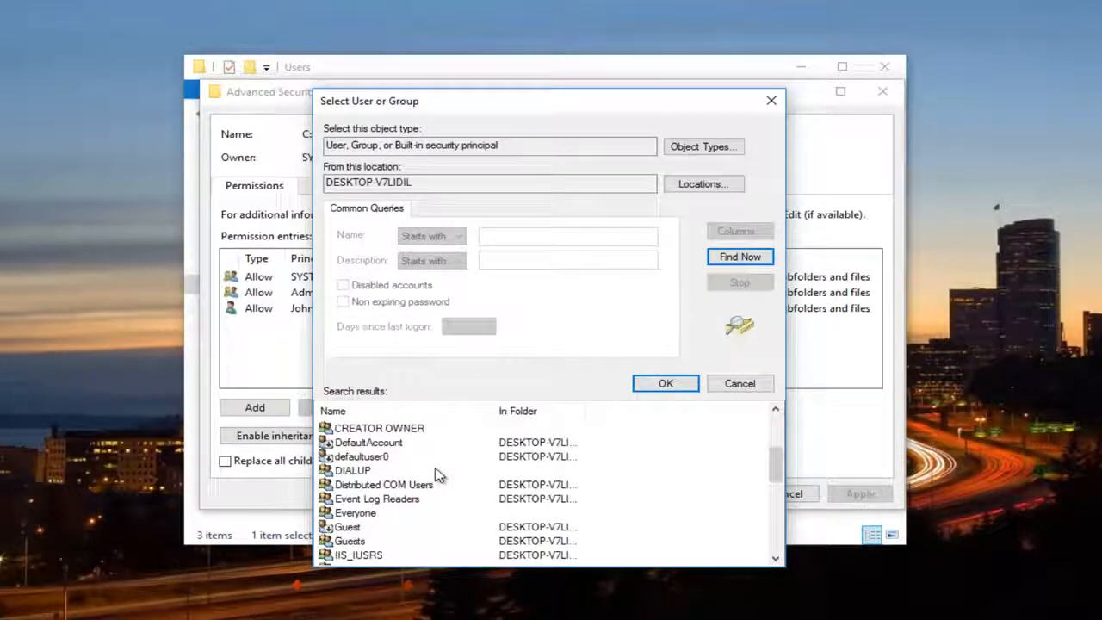
scroll(434, 477, "down", 2)
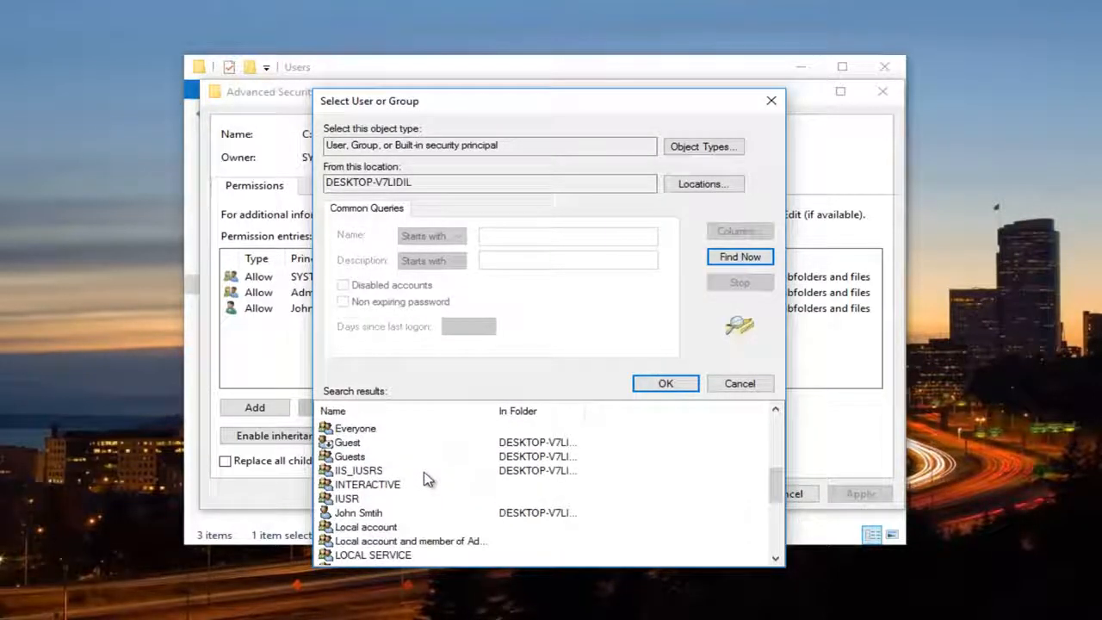
left_click(365, 515)
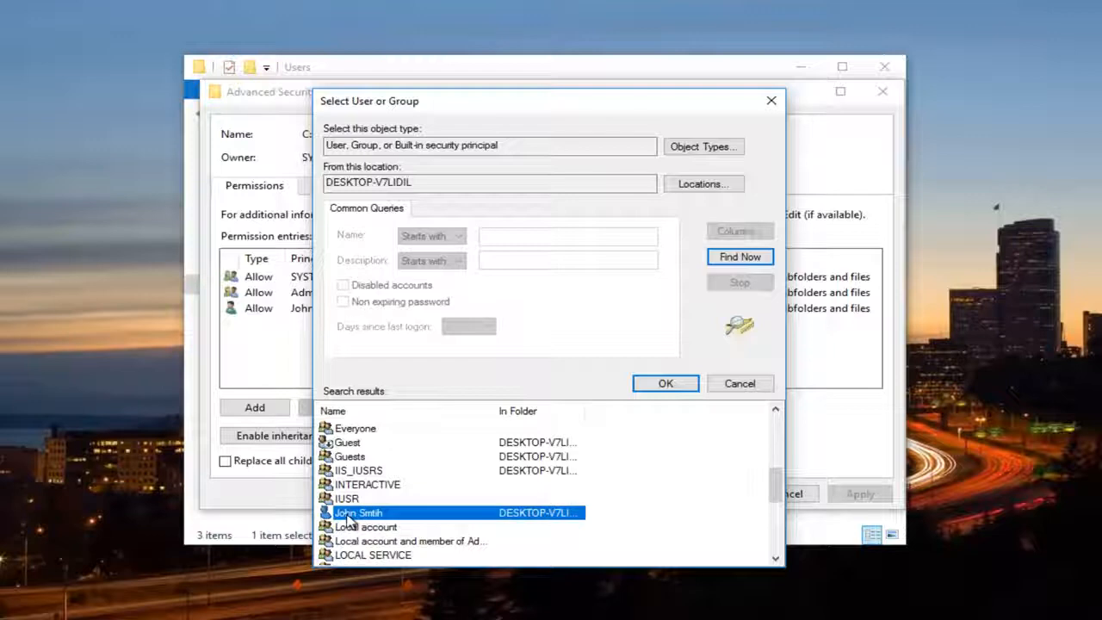
left_click(660, 387)
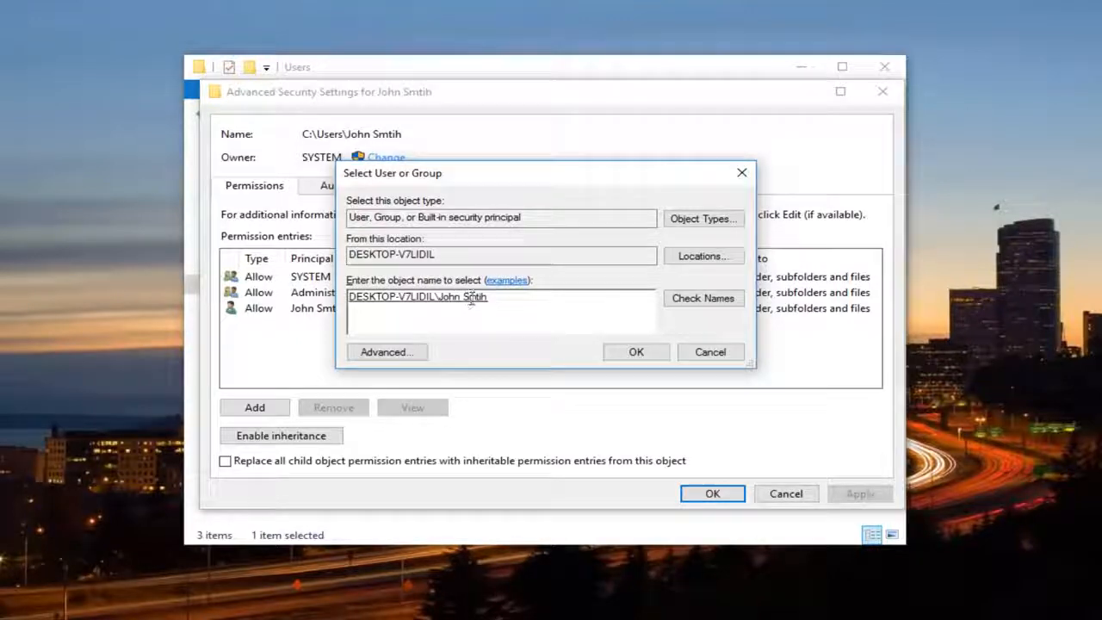
left_click(634, 351)
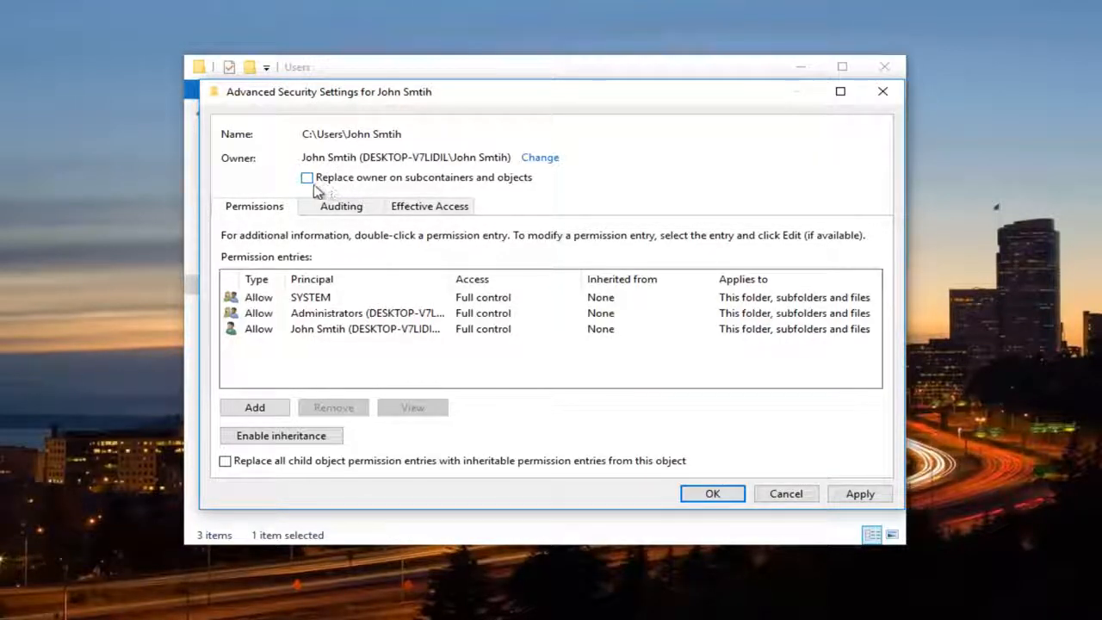
Apply the new owner to subcontainers and objects, agree to replace directory permissions with Full Control, and close the folder's properties
left_click(307, 179)
left_click(859, 495)
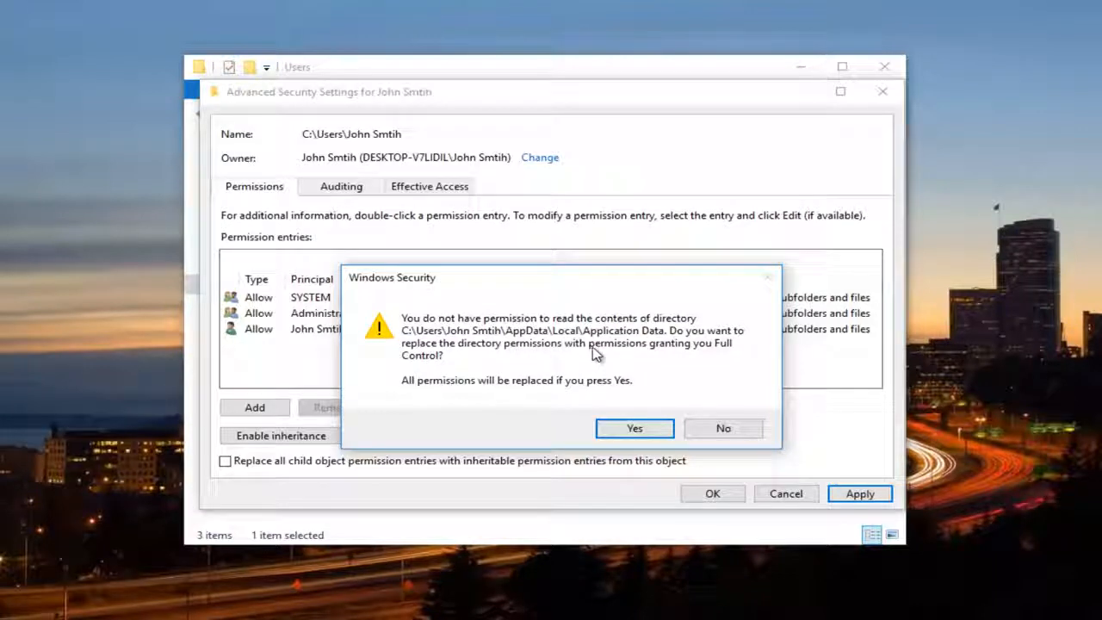
left_click(623, 428)
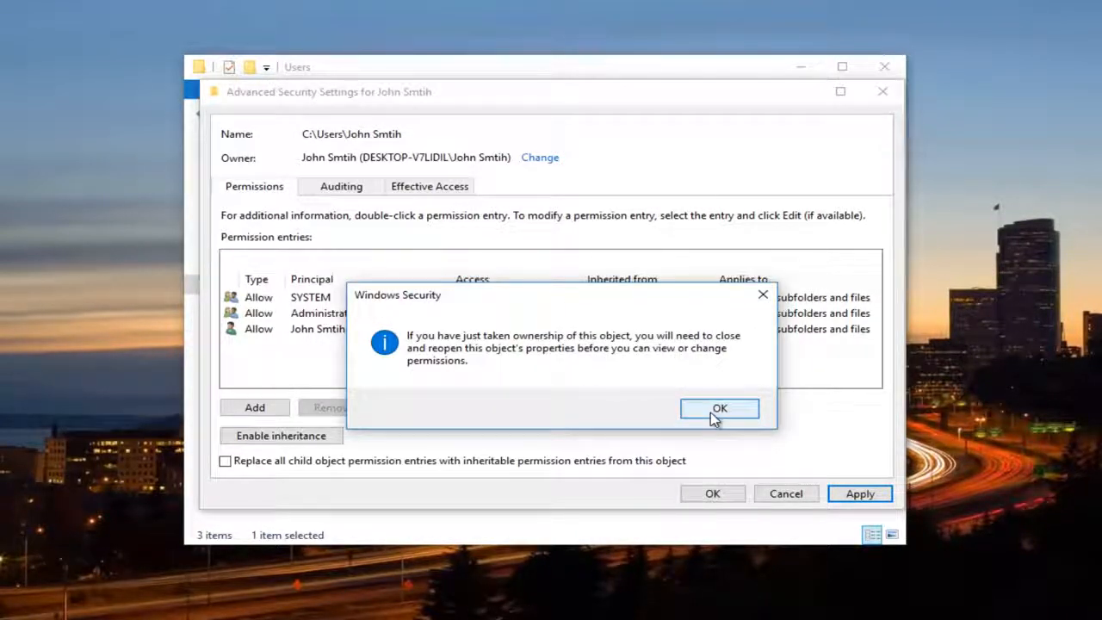
left_click(710, 413)
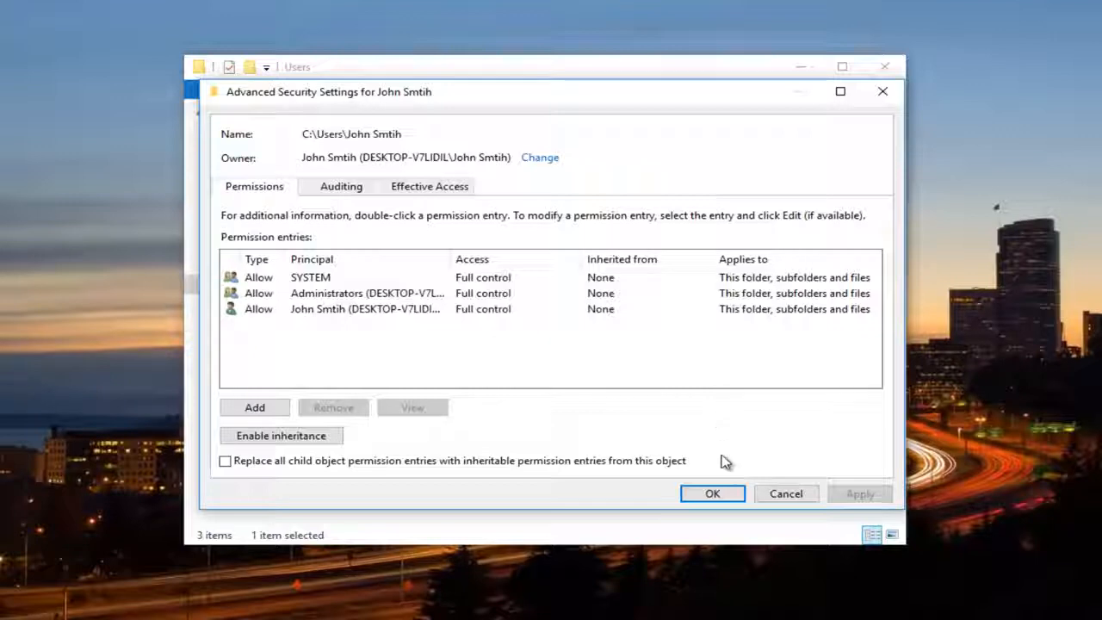
left_click(720, 497)
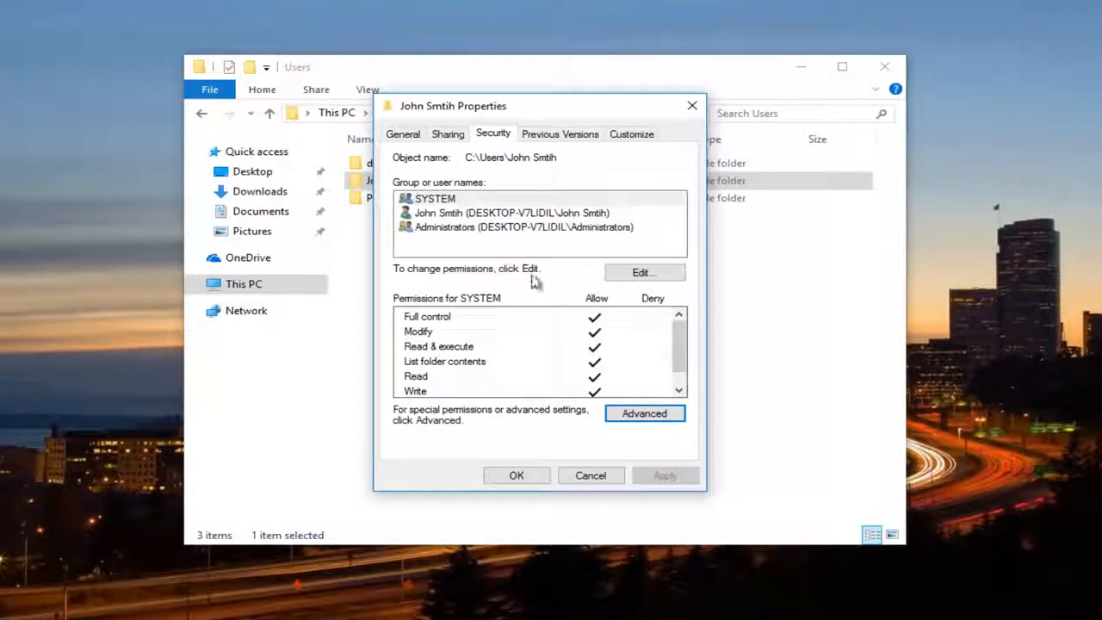
left_click(513, 475)
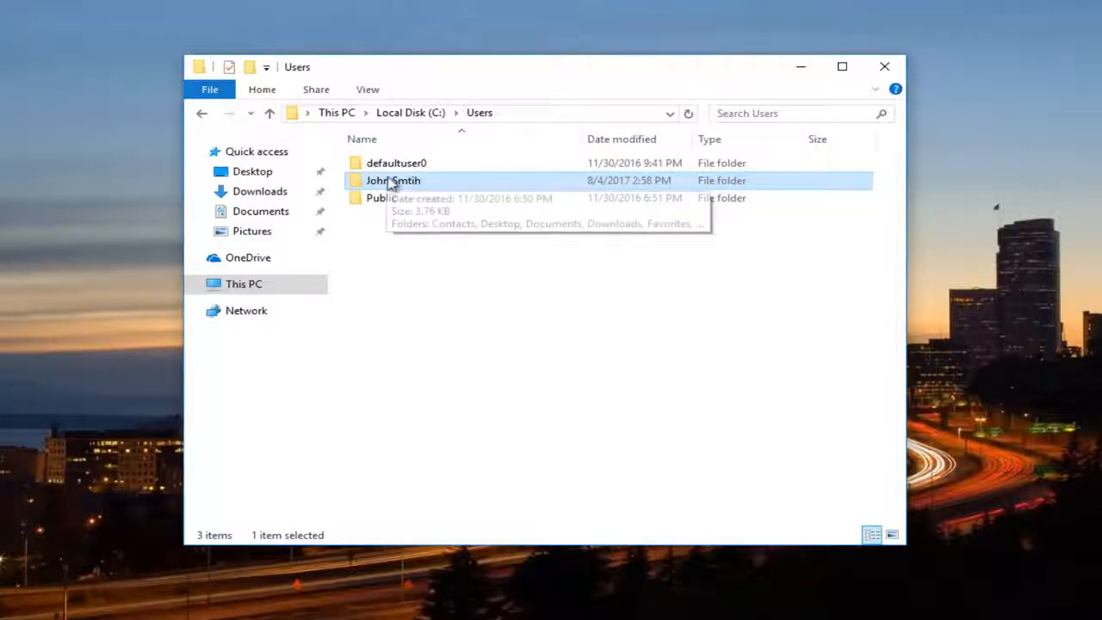
Reopen the profile folder's advanced security settings and open the Administrators permission entry for editing
right_click(385, 185)
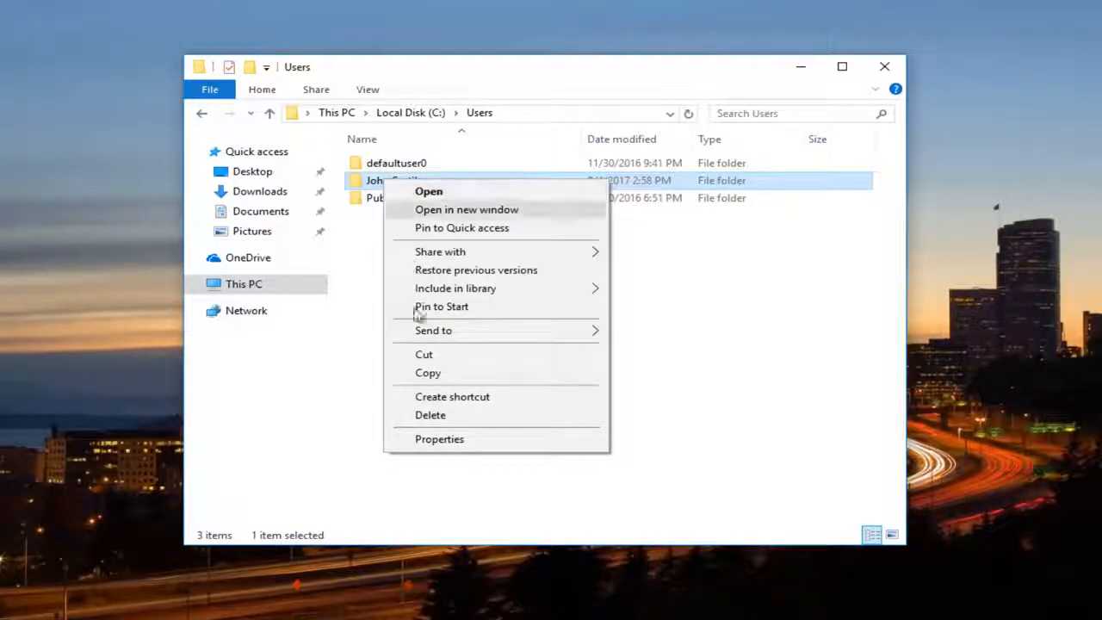
left_click(438, 440)
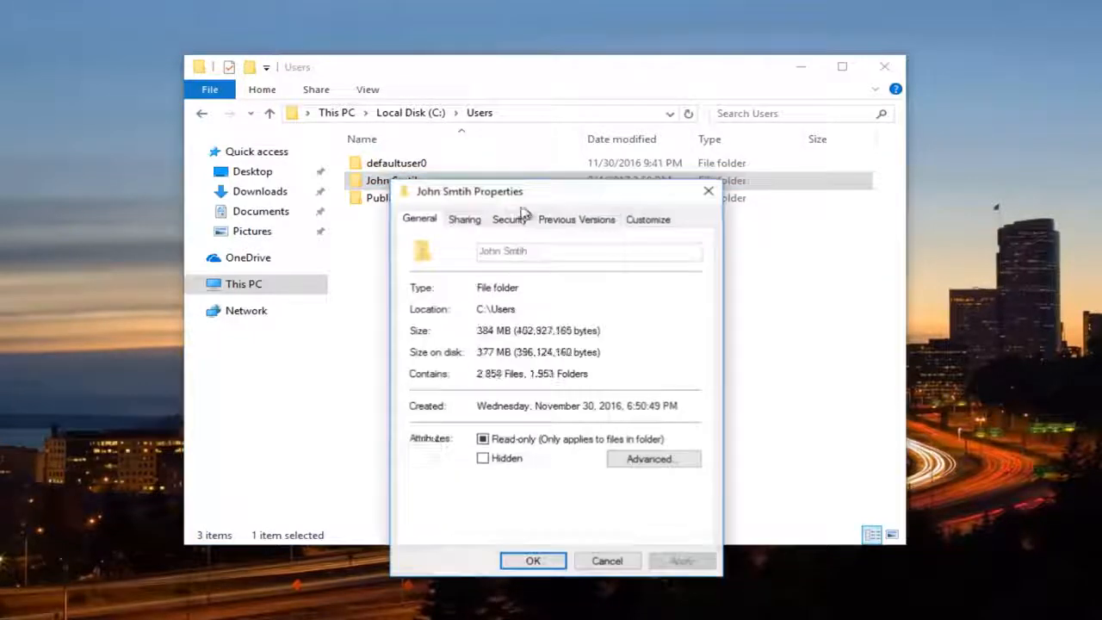
left_click_drag(524, 193, 512, 130)
left_click(502, 155)
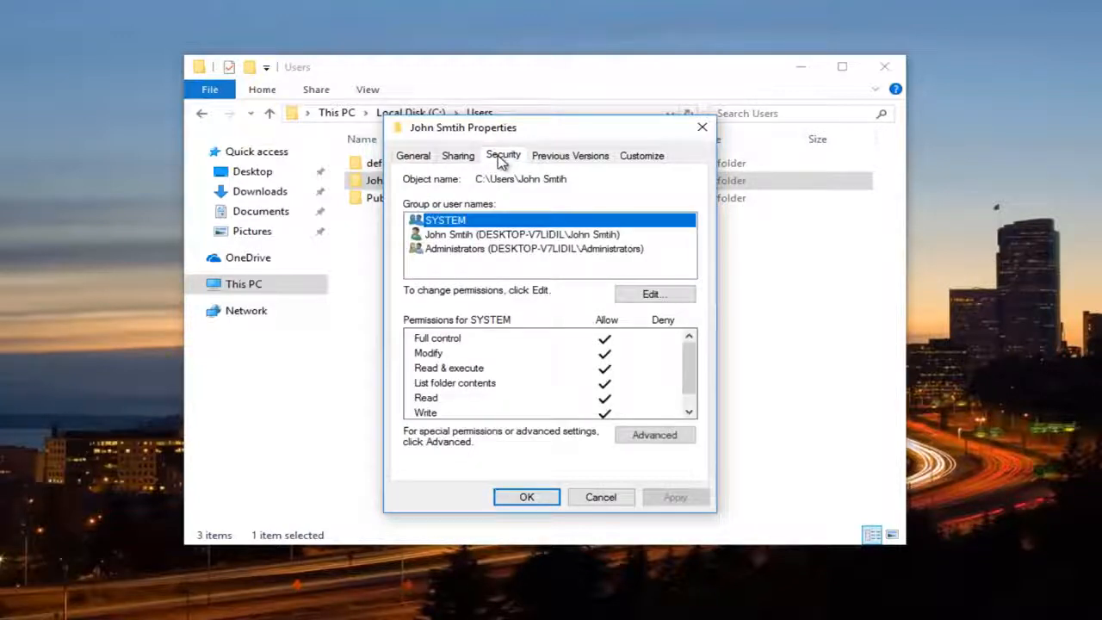
left_click(633, 436)
left_click_drag(478, 134, 476, 114)
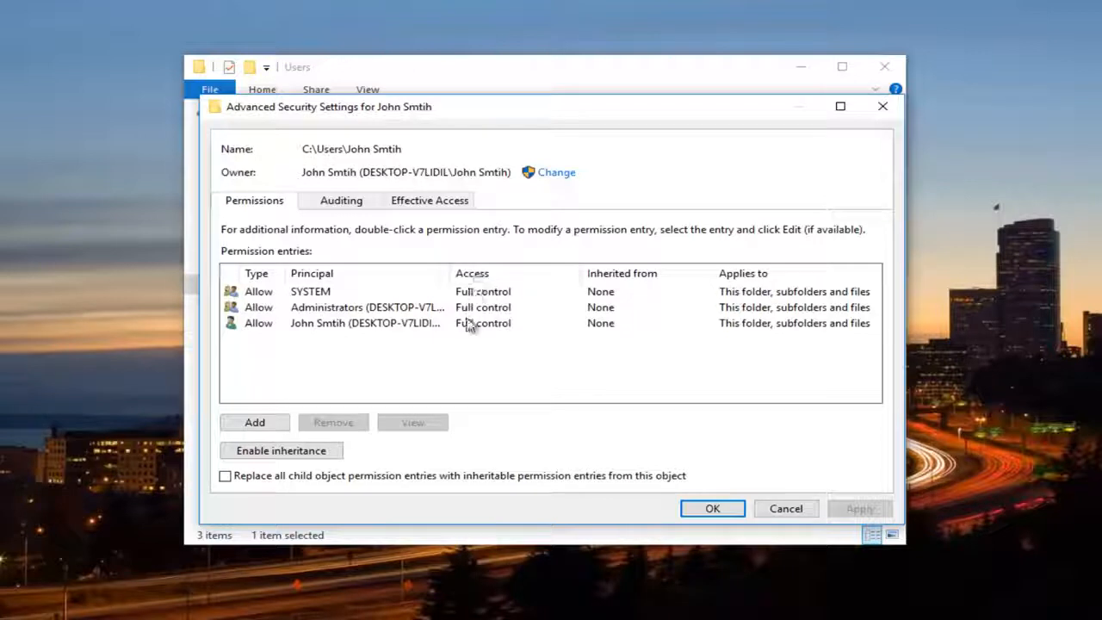
left_click(317, 309)
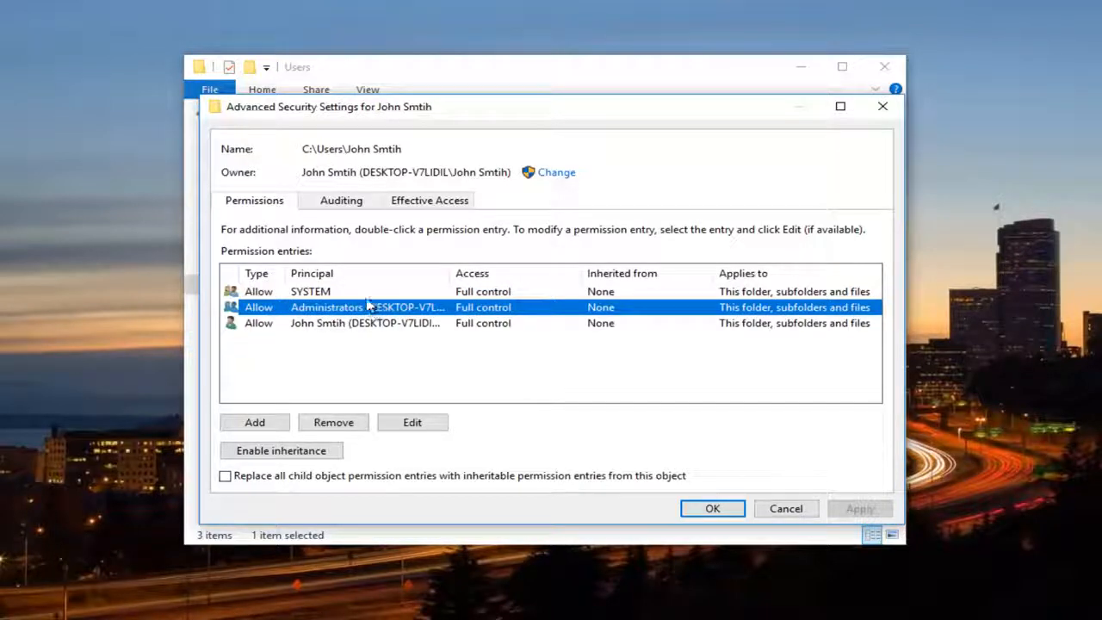
left_click(410, 426)
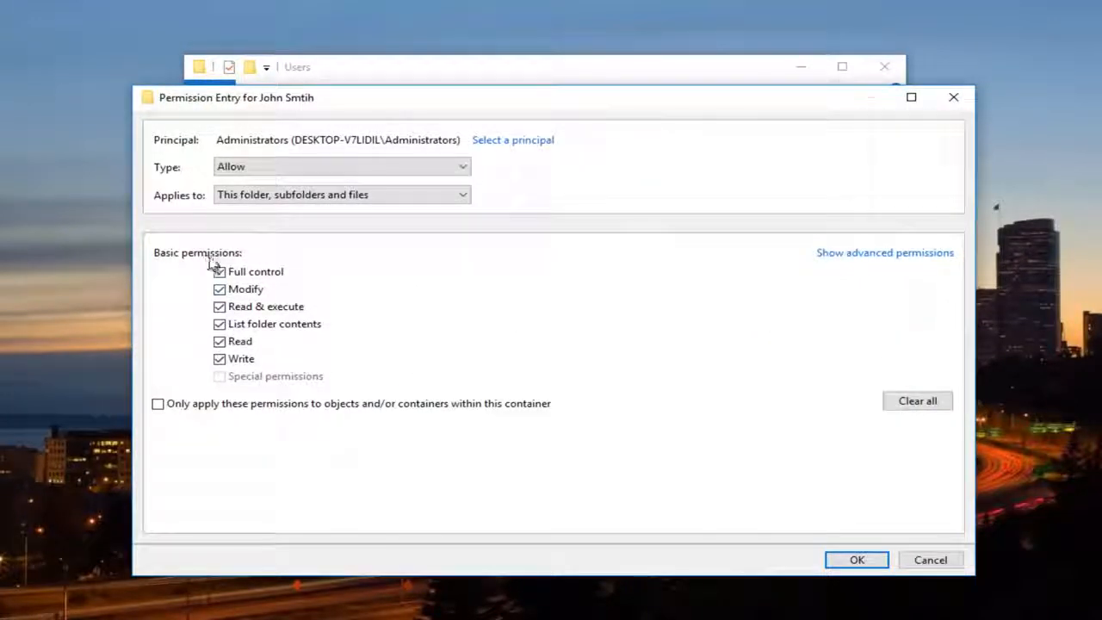
left_click(501, 142)
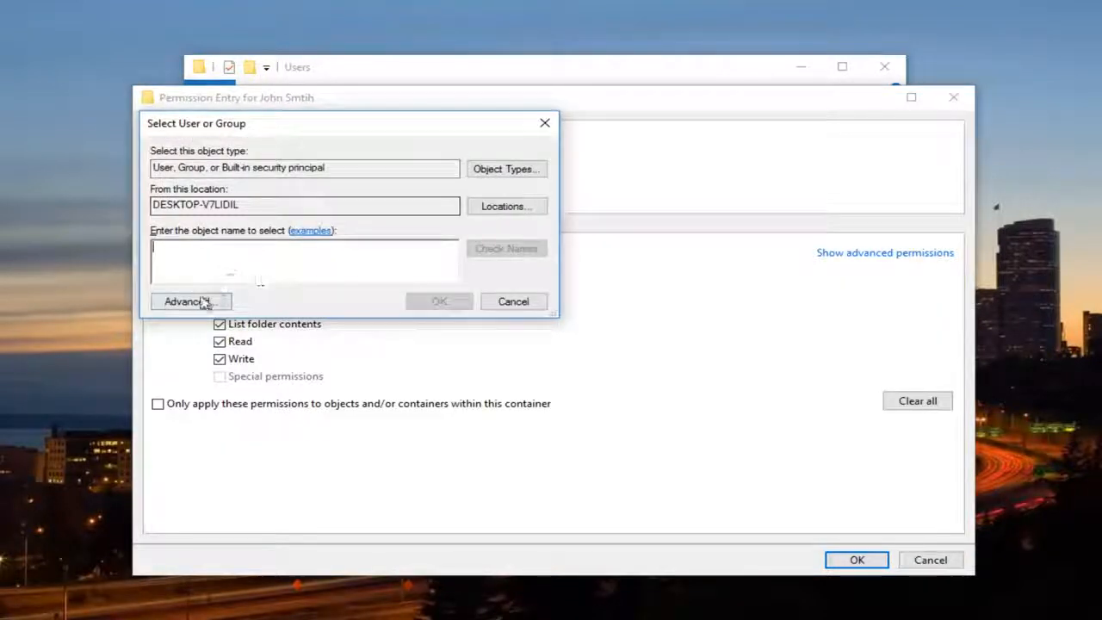
left_click(197, 302)
left_click(574, 305)
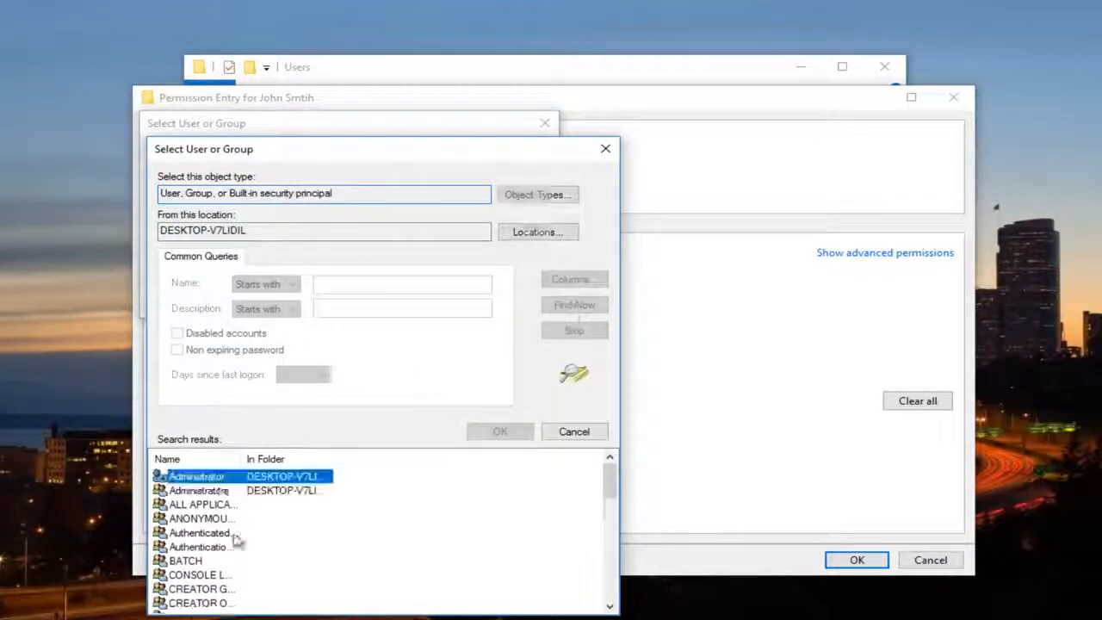
left_click(605, 148)
left_click(544, 124)
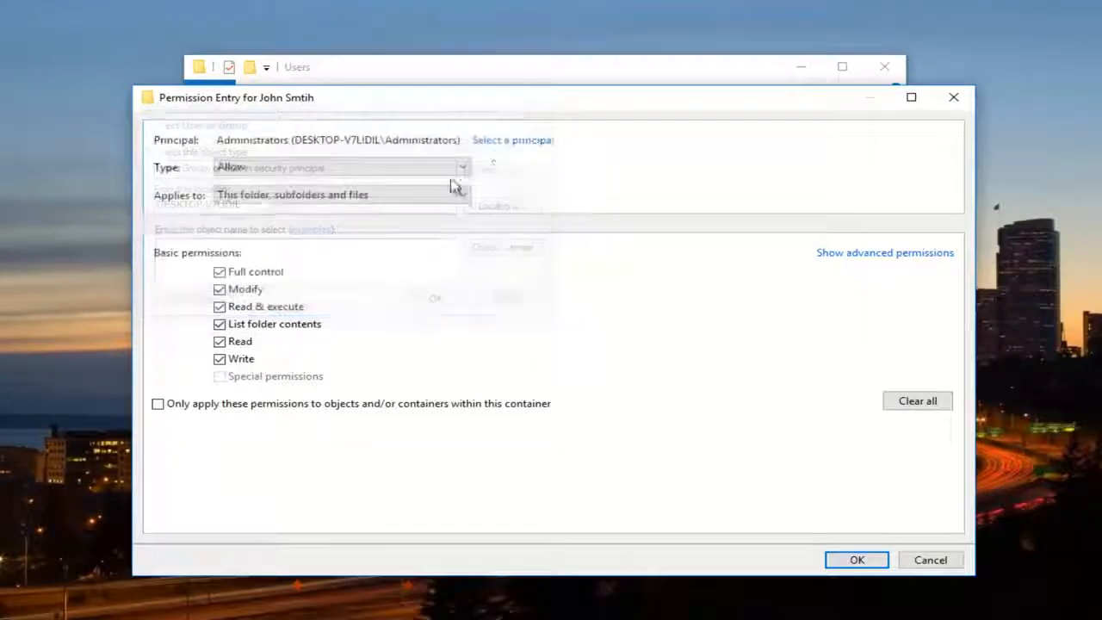
Leave the Administrators entry, add a new permission entry, and list all available users and groups for its principal with a widened Name column
left_click(958, 97)
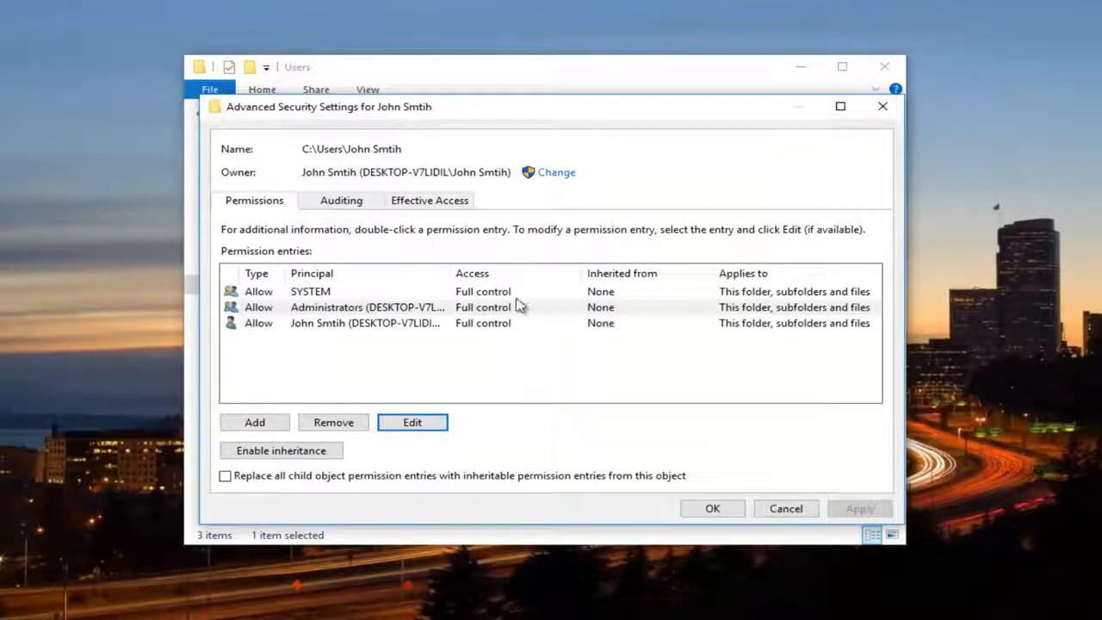
left_click(252, 423)
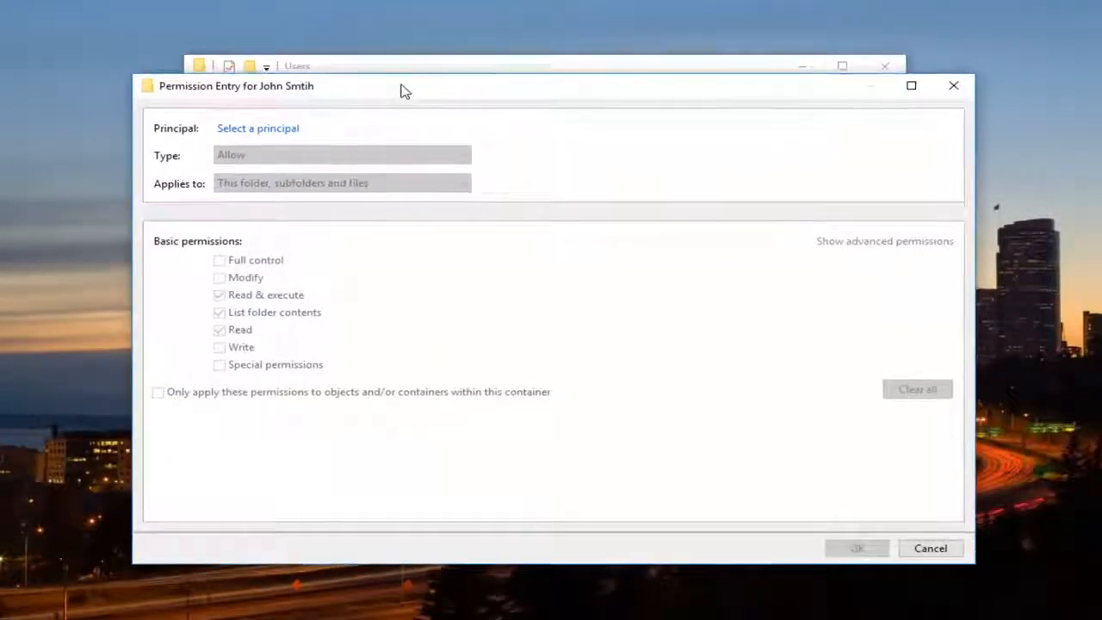
left_click(260, 127)
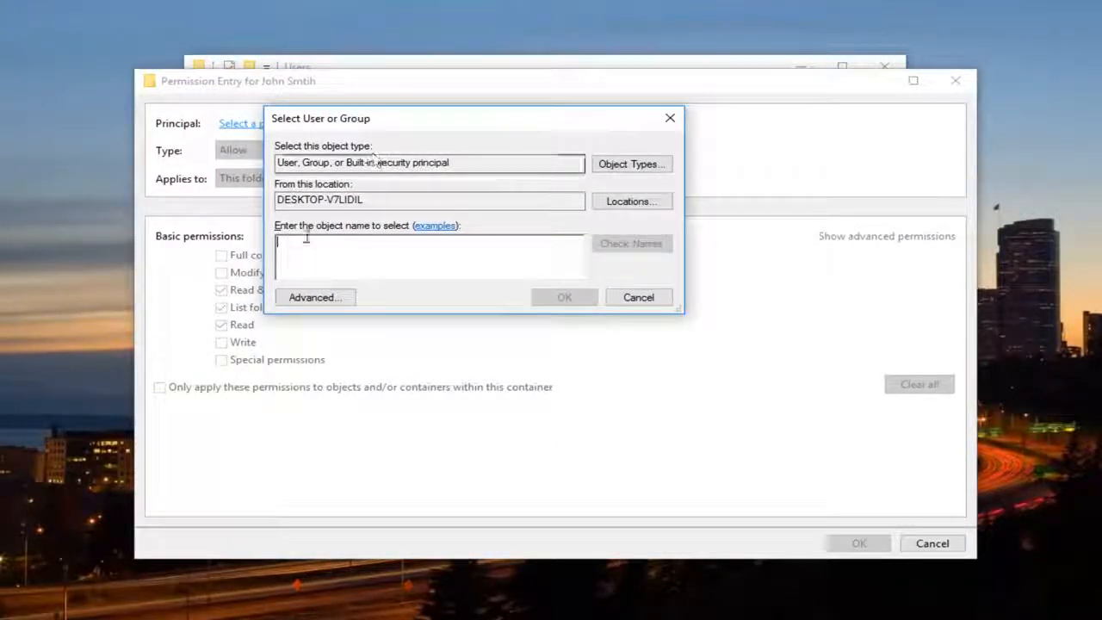
left_click(317, 297)
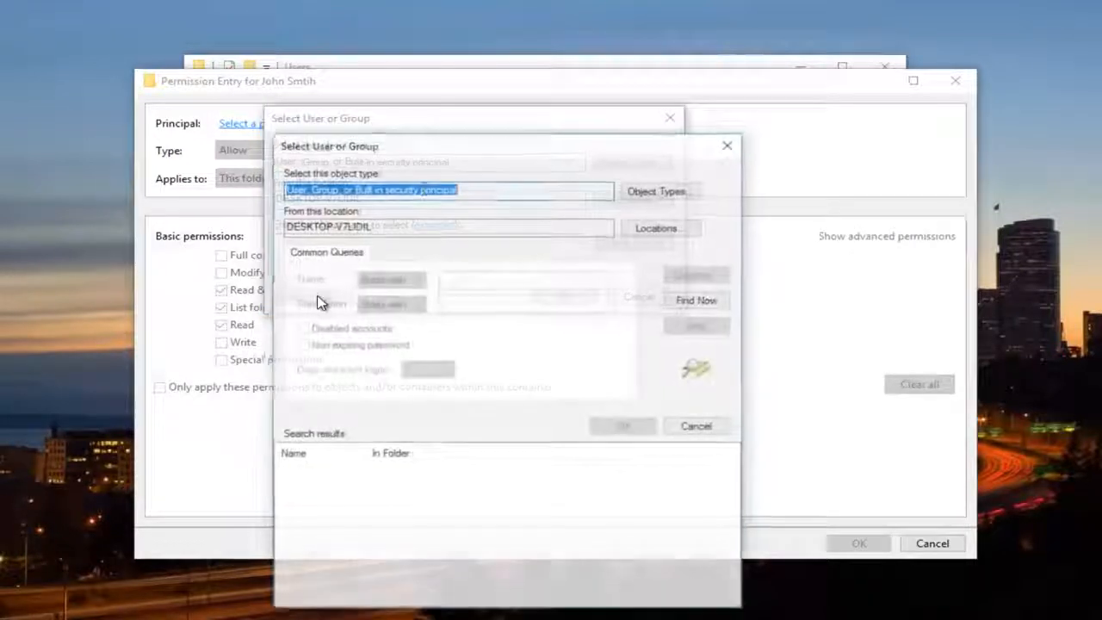
left_click_drag(425, 147, 425, 94)
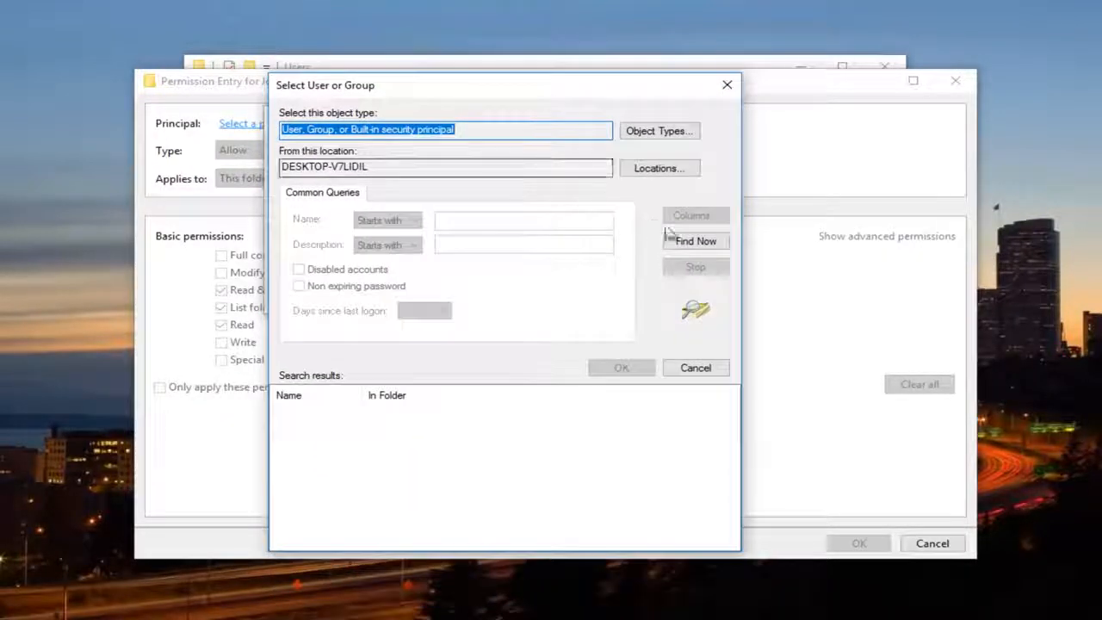
left_click(694, 242)
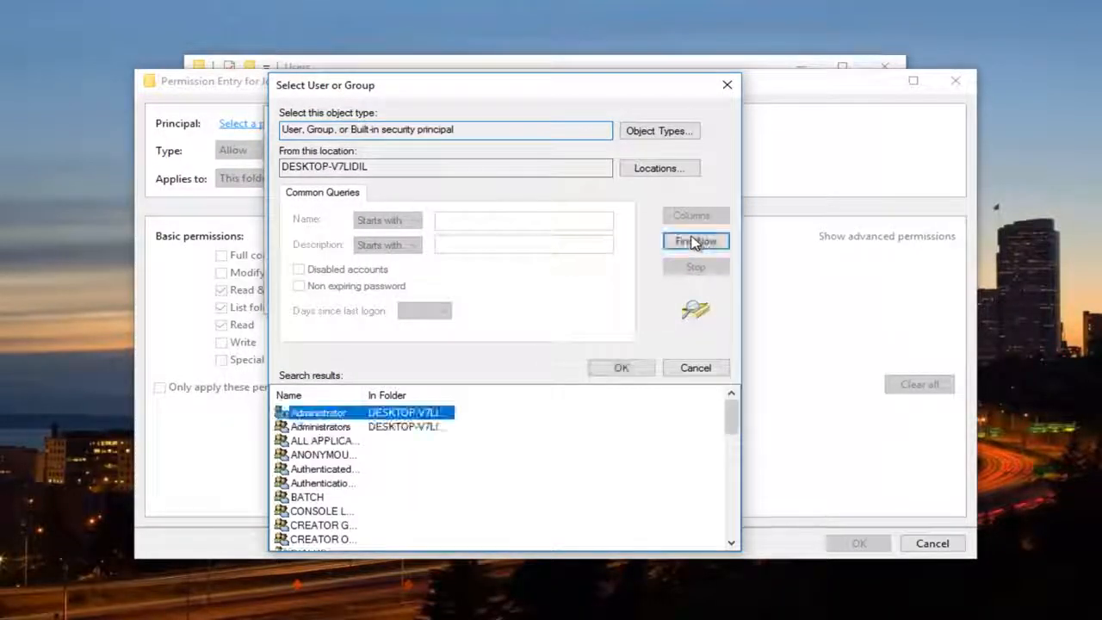
left_click_drag(364, 388, 475, 389)
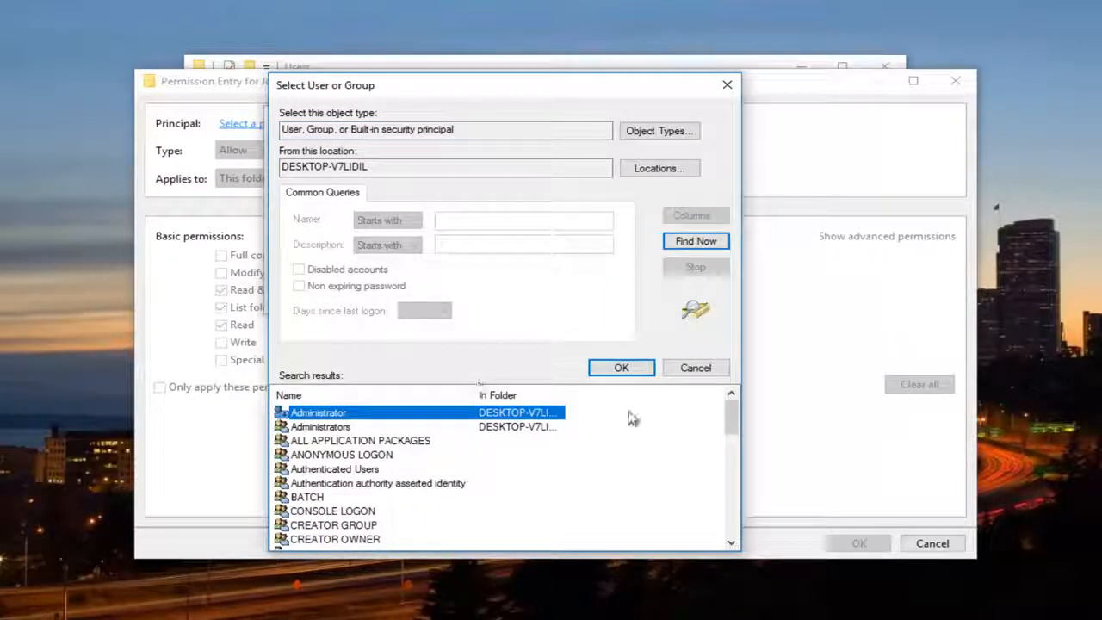
Choose Everyone as the new entry's principal and allow it Full control over this folder, subfolders and files
left_click_drag(731, 423, 732, 453)
left_click(331, 472)
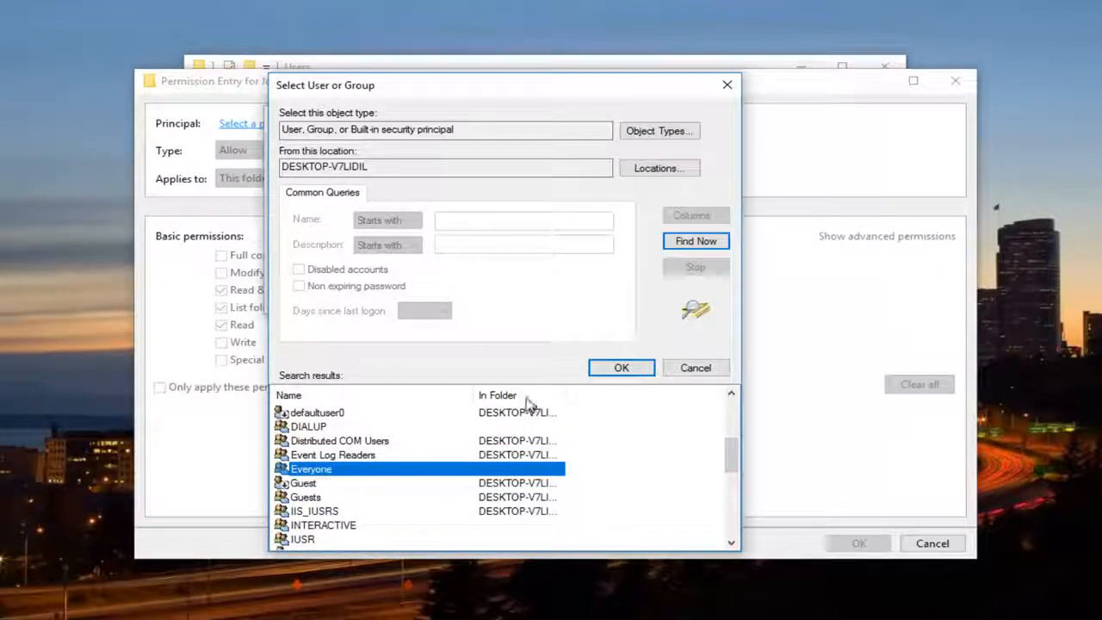
left_click(619, 368)
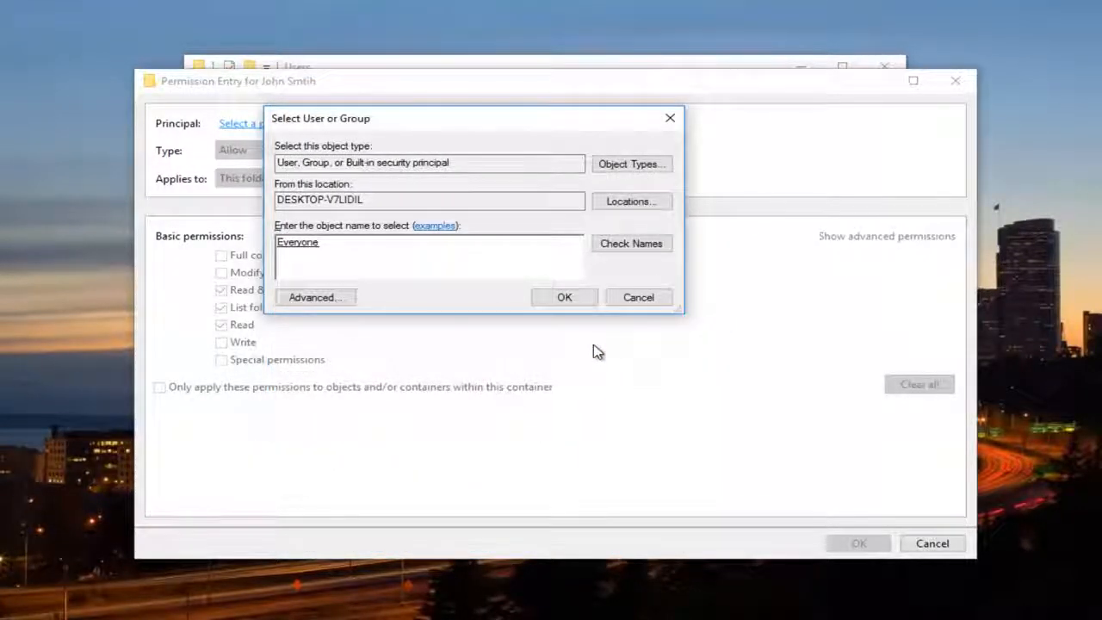
left_click(561, 300)
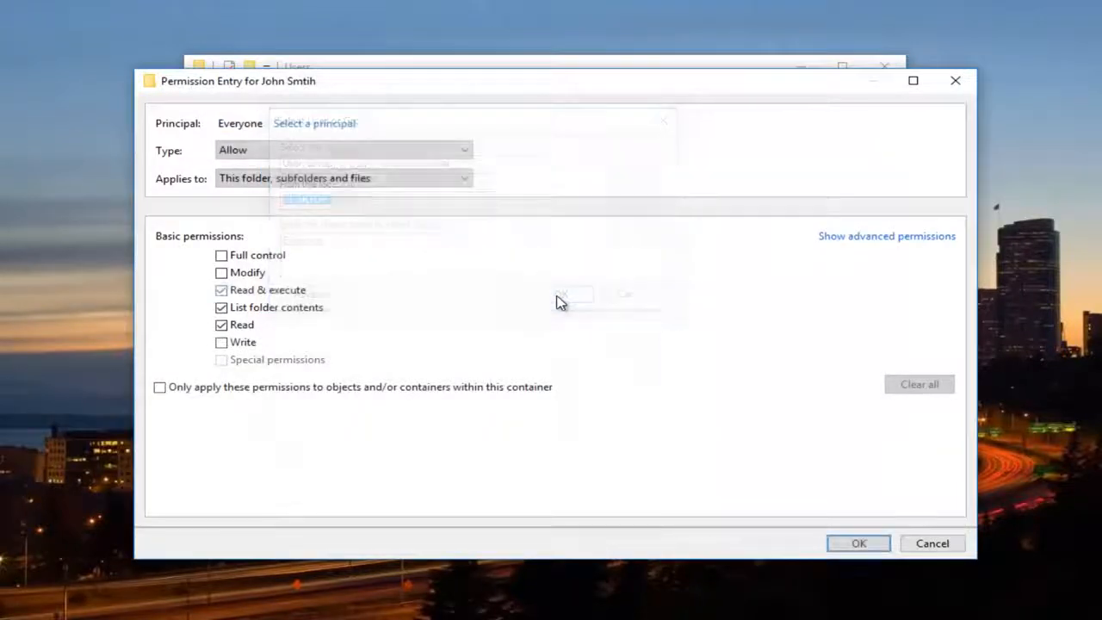
left_click(222, 255)
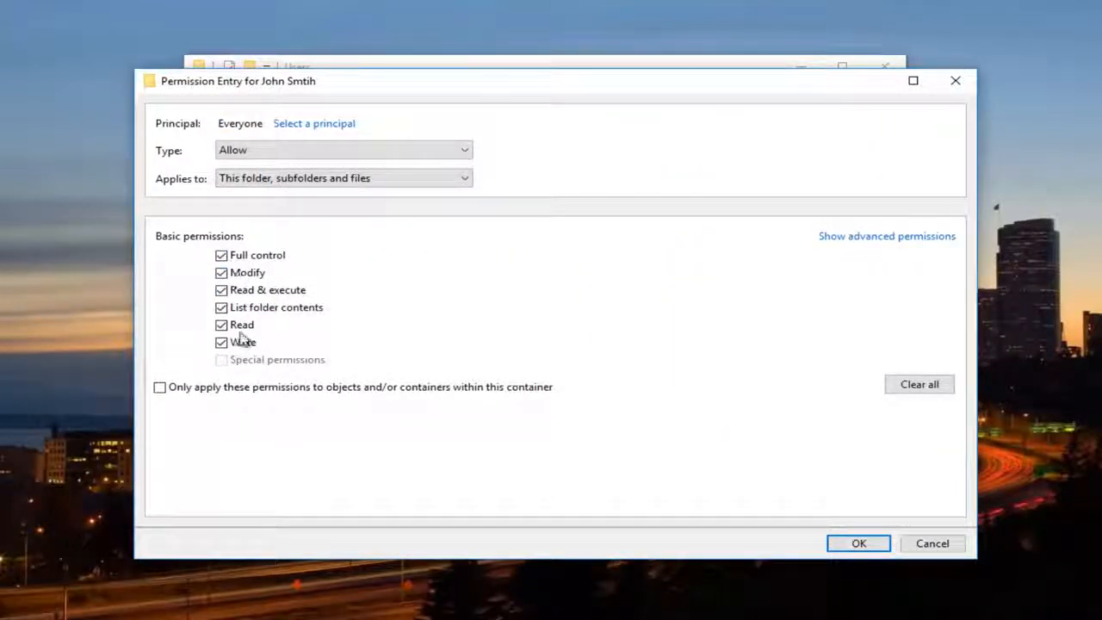
left_click(861, 545)
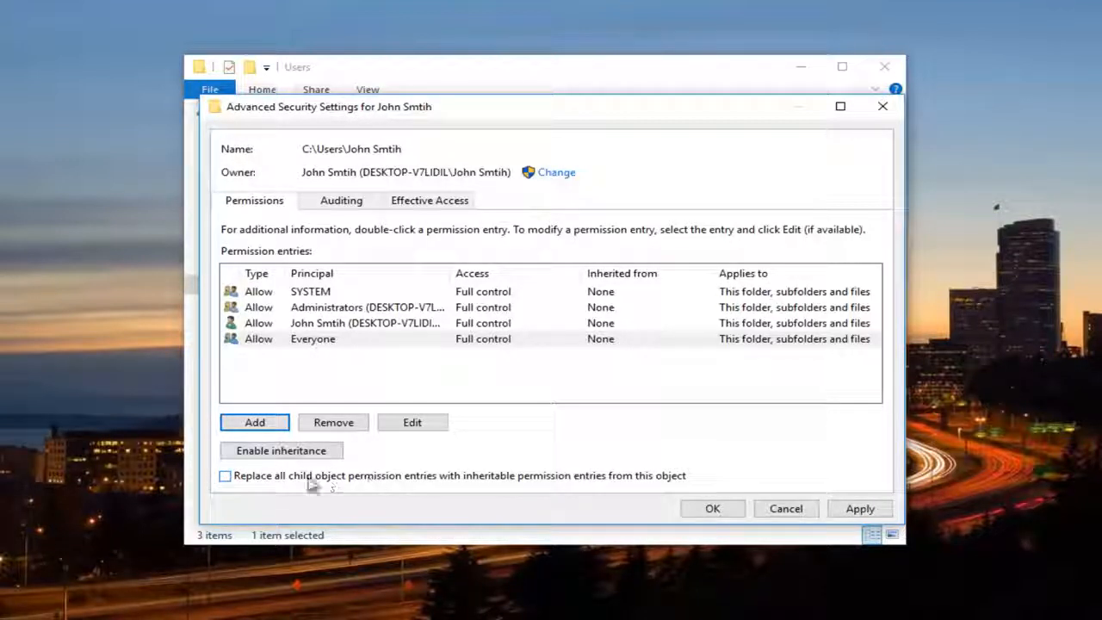
Replace all child object permission entries with inheritable entries from this folder, apply the change, and agree to continue
left_click(231, 478)
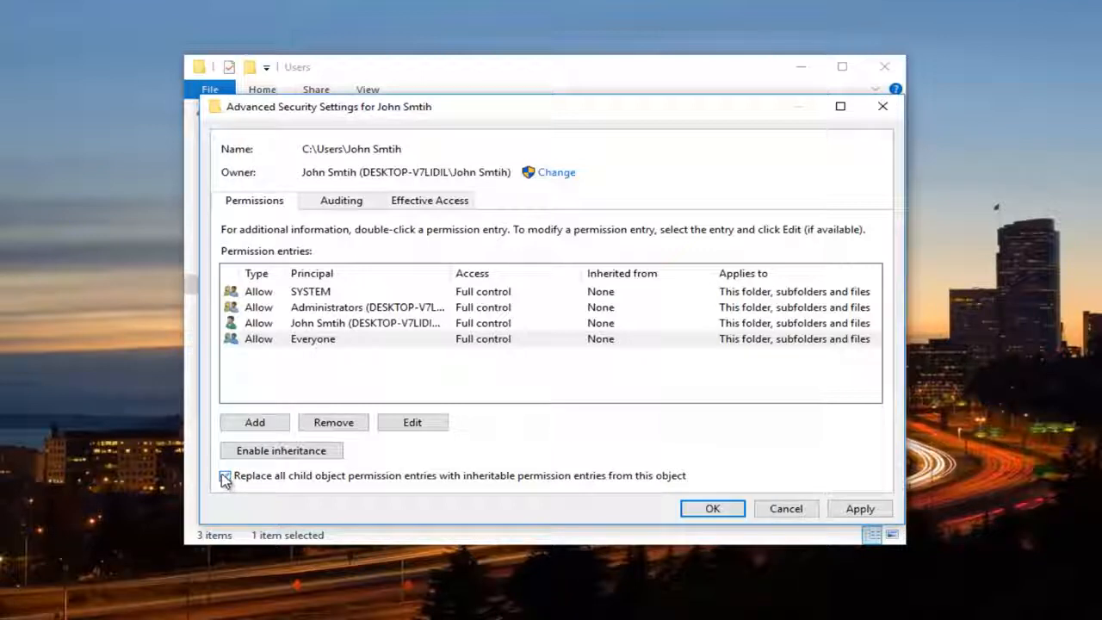
left_click(859, 509)
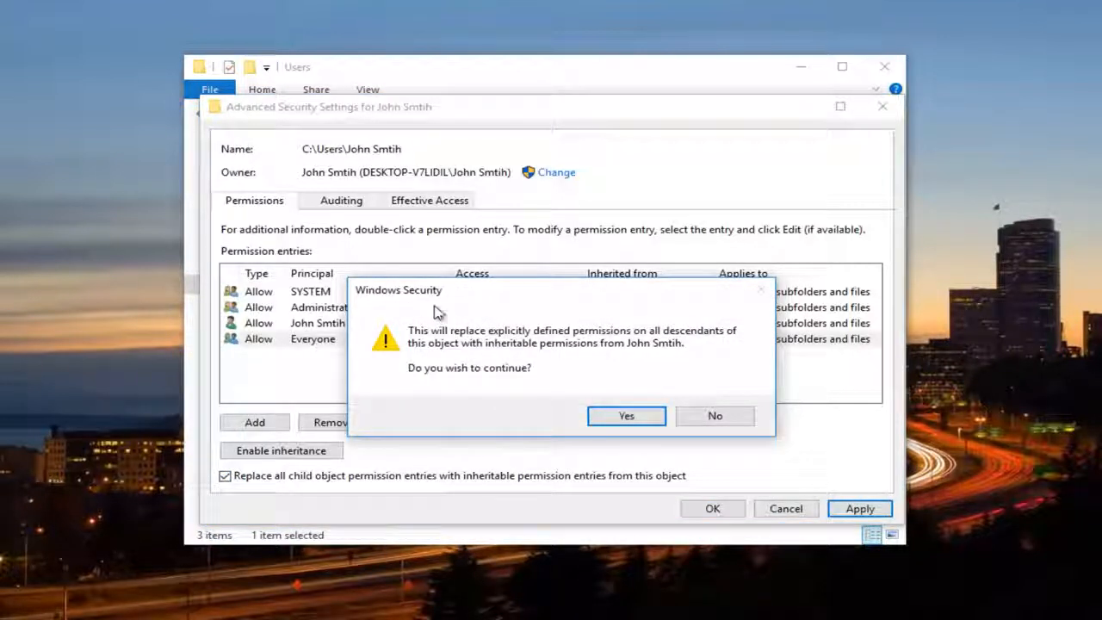
left_click(625, 418)
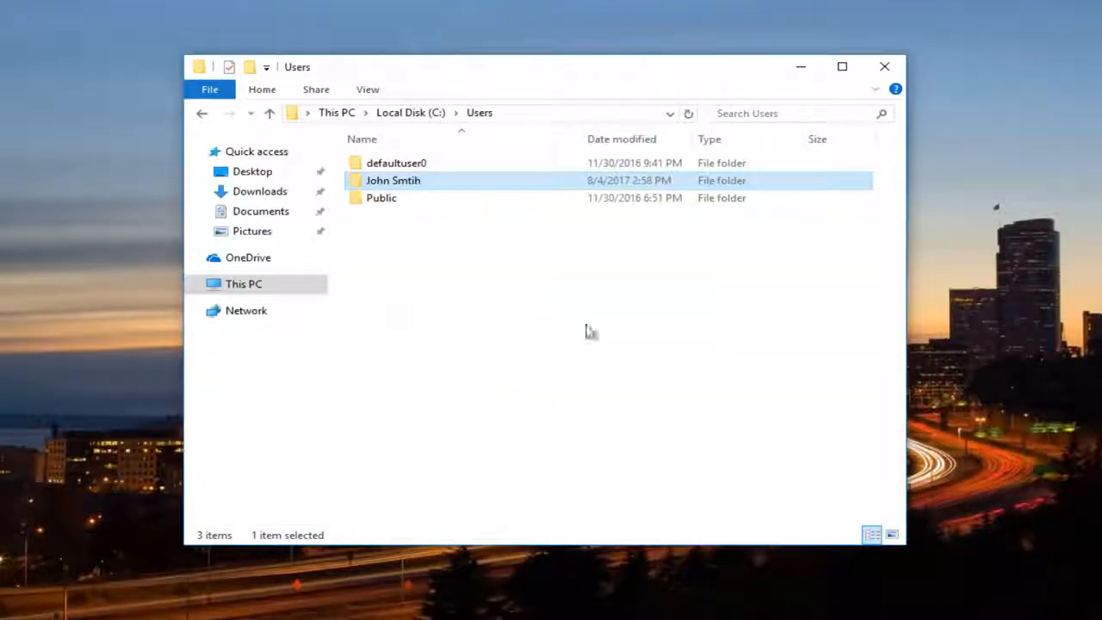
Close the Users folder window, the advanced security settings, and the remaining open dialog to return to the desktop
left_click(882, 67)
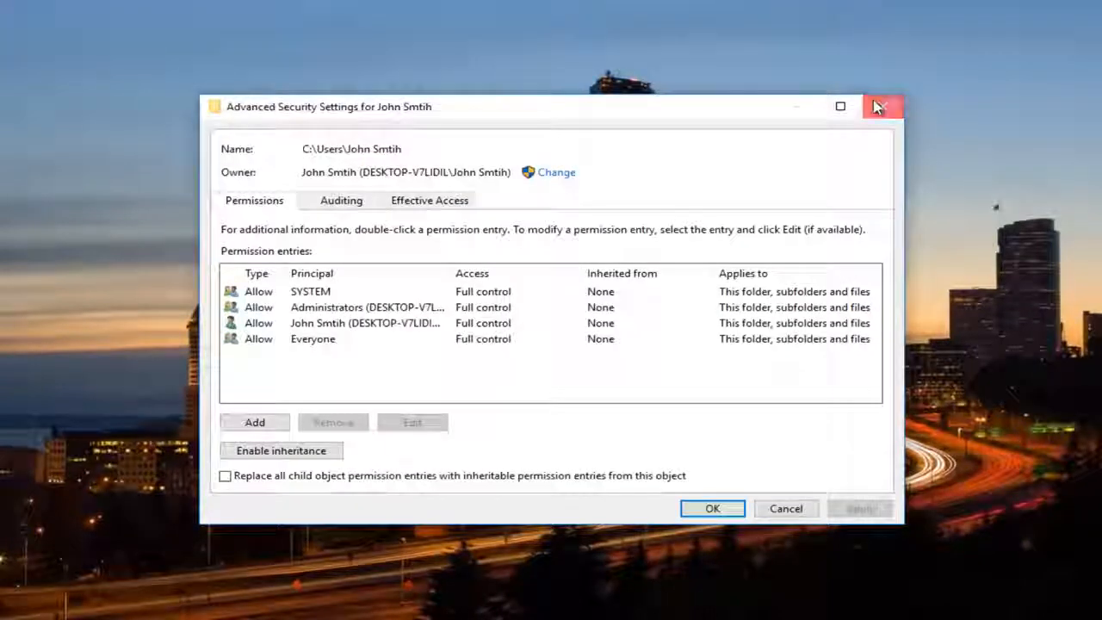
left_click(876, 107)
left_click(691, 125)
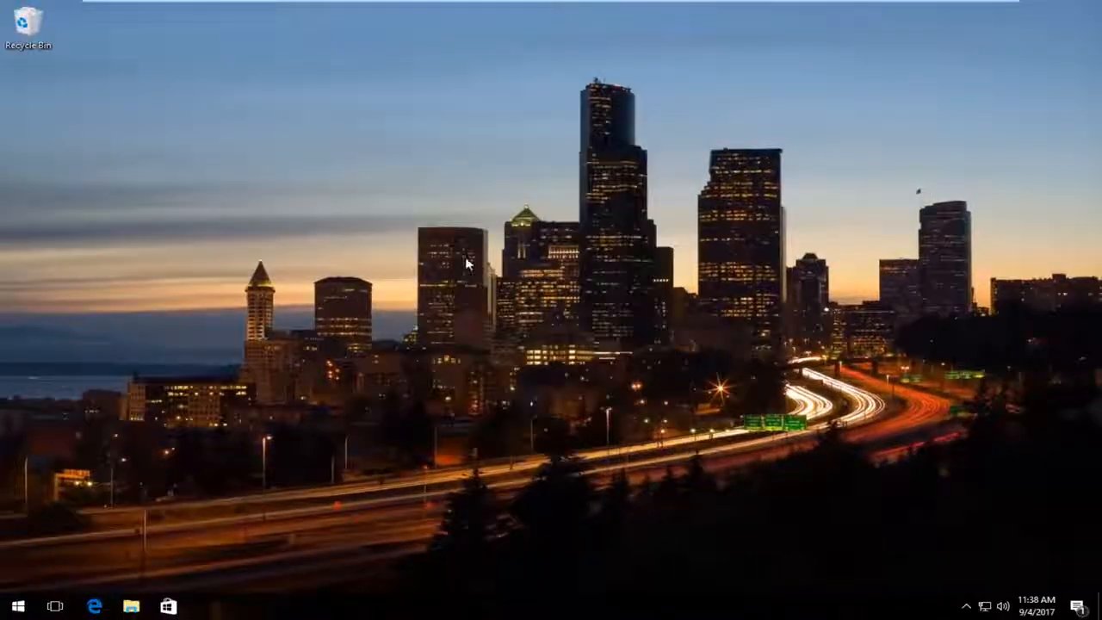